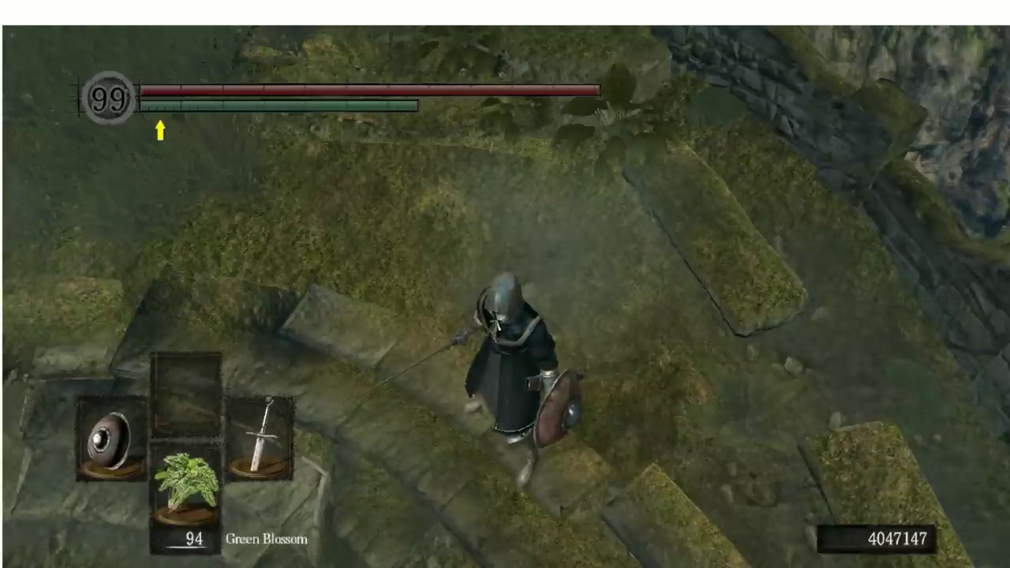
# - Open the inventory's weapon list in Dark Souls and highlight the first Crystal Straight Sword
pyautogui.hotkey('alt', 'Tab')
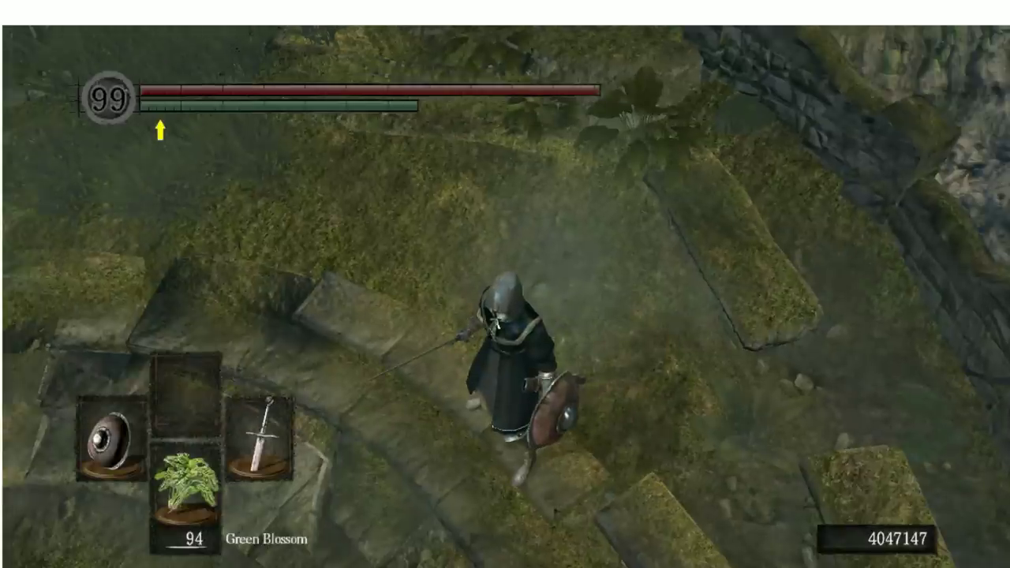
pyautogui.press('Escape')
pyautogui.press('Down')
pyautogui.press('Down')
pyautogui.press('Down')
pyautogui.press('Down')
pyautogui.press('Down')
pyautogui.press('Down')
pyautogui.press('Down')
pyautogui.press('Down')
pyautogui.press('Down')
pyautogui.press('Down')
pyautogui.press('Down')
pyautogui.press('Down')
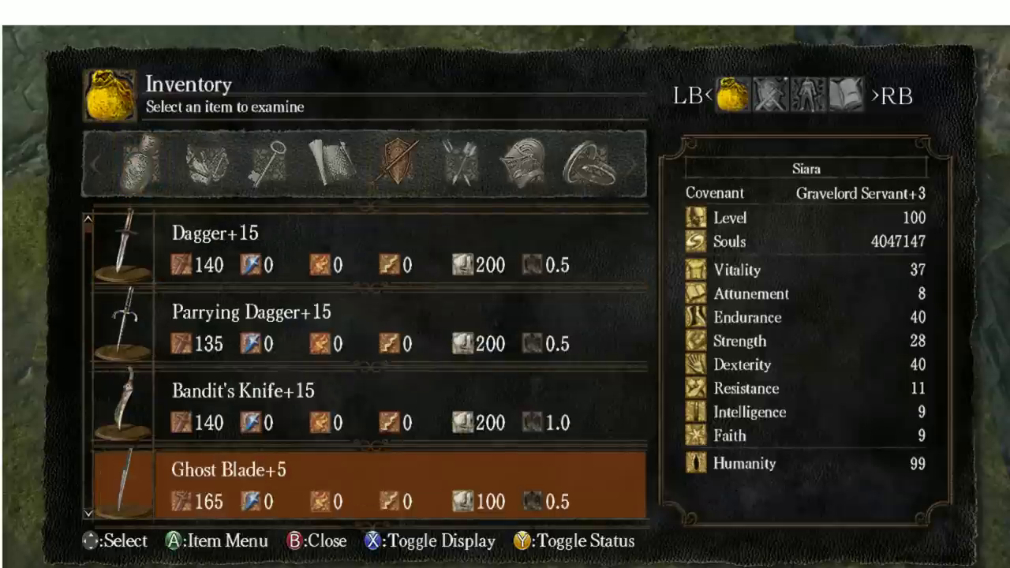
pyautogui.press('Down')
pyautogui.press('Down')
pyautogui.press('Down')
pyautogui.press('Down')
pyautogui.press('Down')
pyautogui.press('Down')
pyautogui.press('Down')
pyautogui.press('Down')
pyautogui.press('Down')
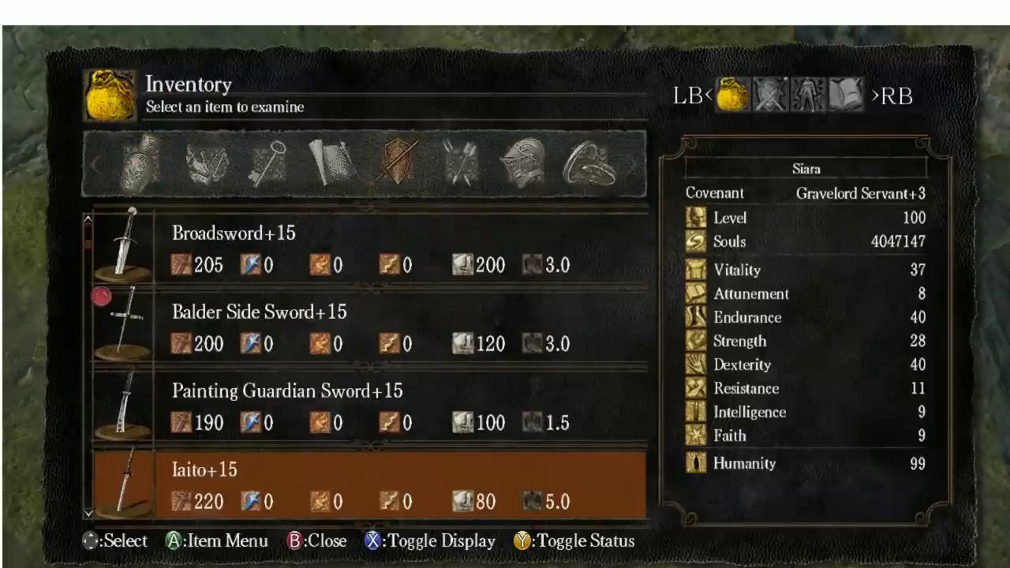
pyautogui.press('Down')
pyautogui.press('Down')
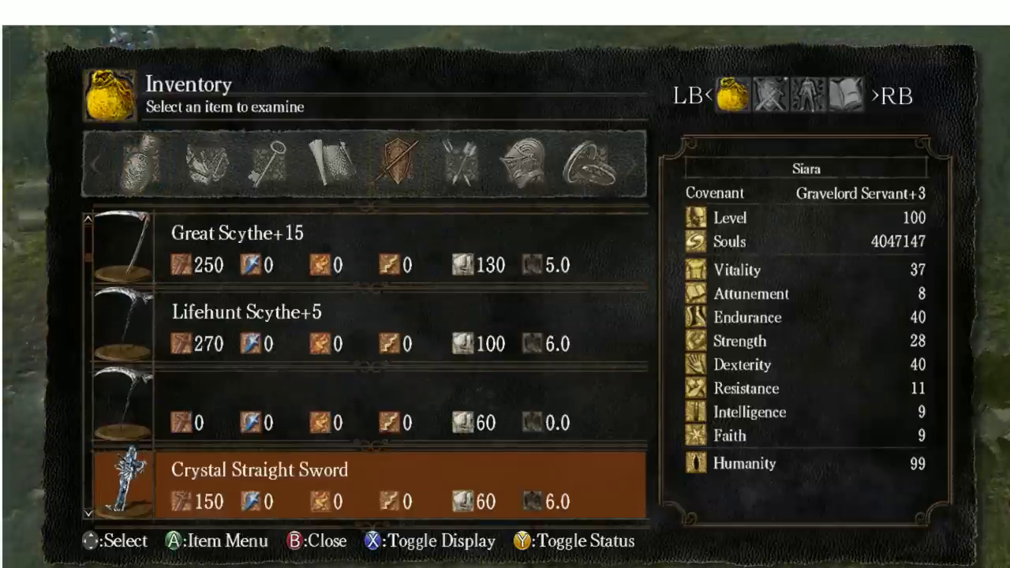
pyautogui.press('Up')
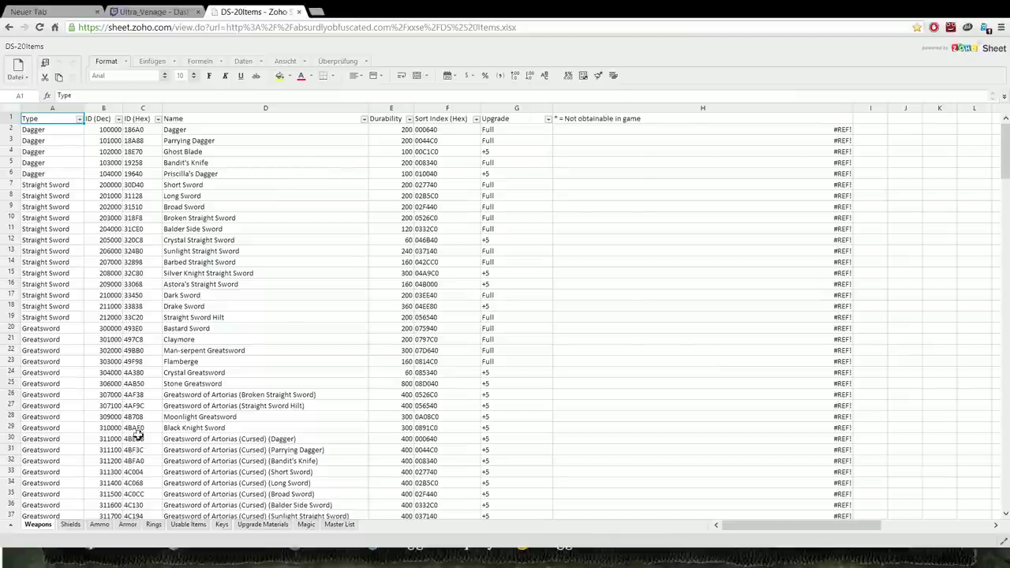
# - Switch to the DS-20Items spreadsheet and copy the decimal ID of the Crystal Straight Sword from cell B12
pyautogui.click(193, 240)
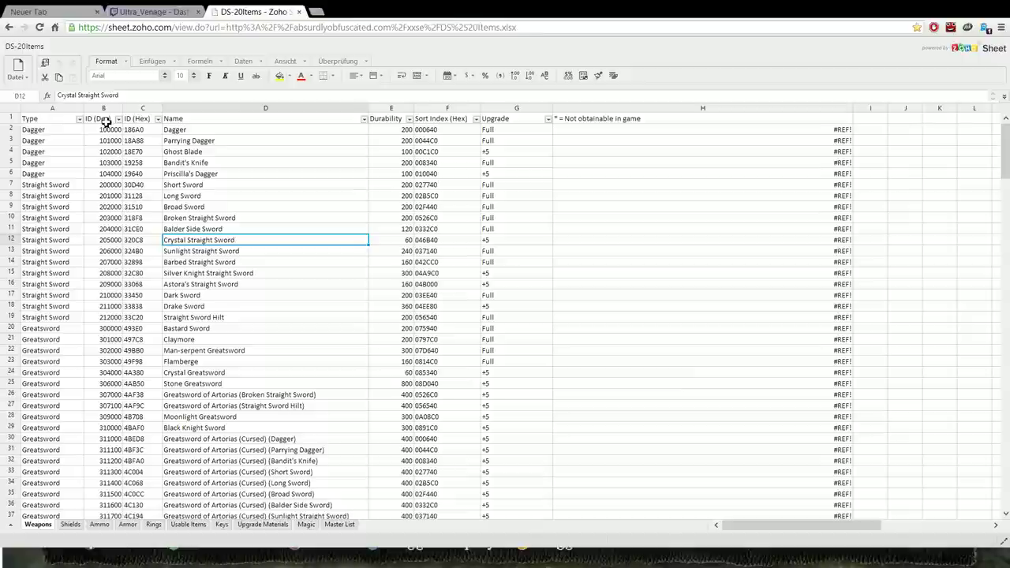
pyautogui.click(115, 240)
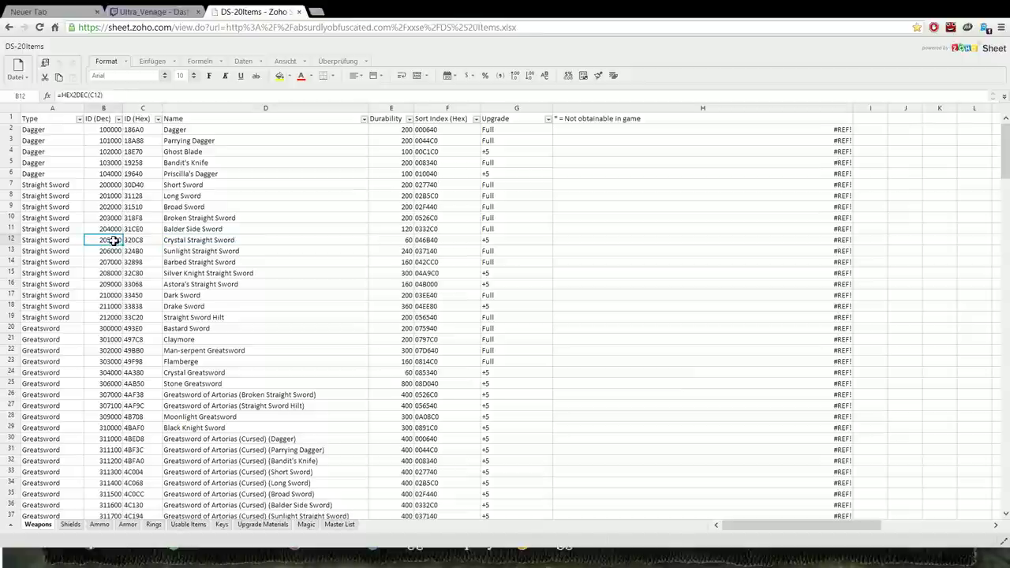
pyautogui.rightClick(115, 244)
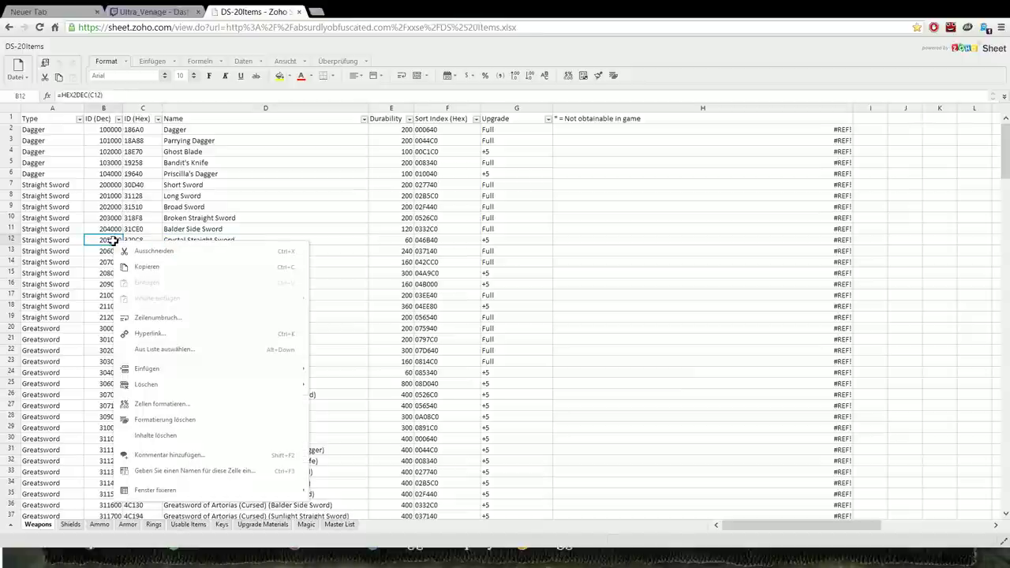
pyautogui.click(134, 267)
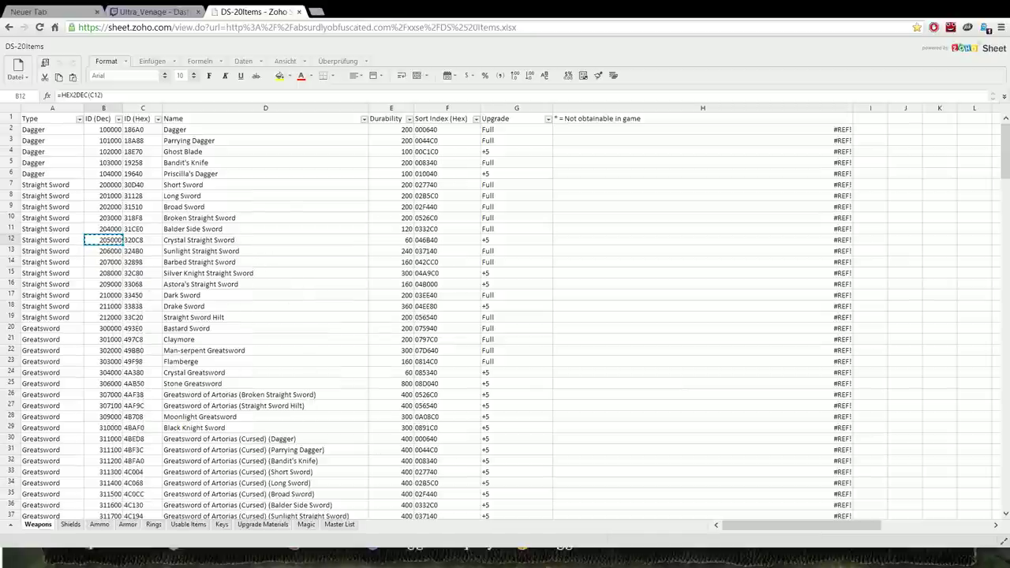
pyautogui.press('Escape')
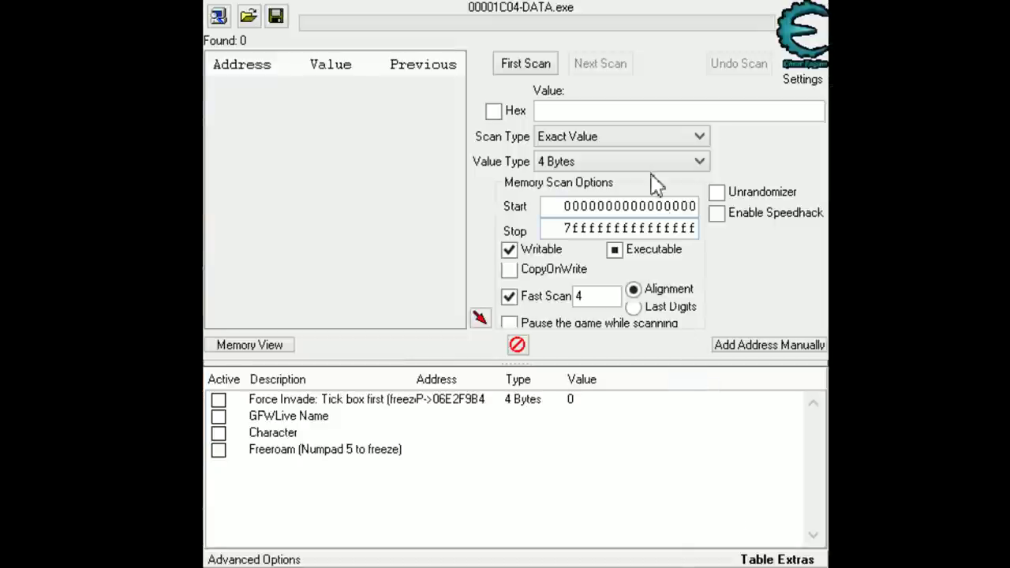
# - Switch to Cheat Engine and run a first scan for the item ID 205000, converted to hexadecimal
pyautogui.click(623, 111)
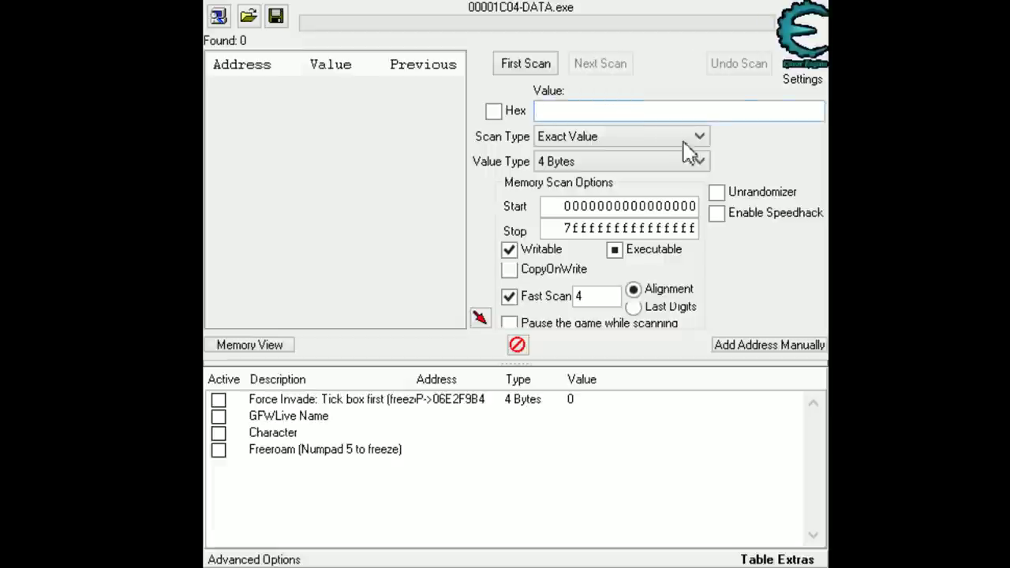
pyautogui.write('205000')
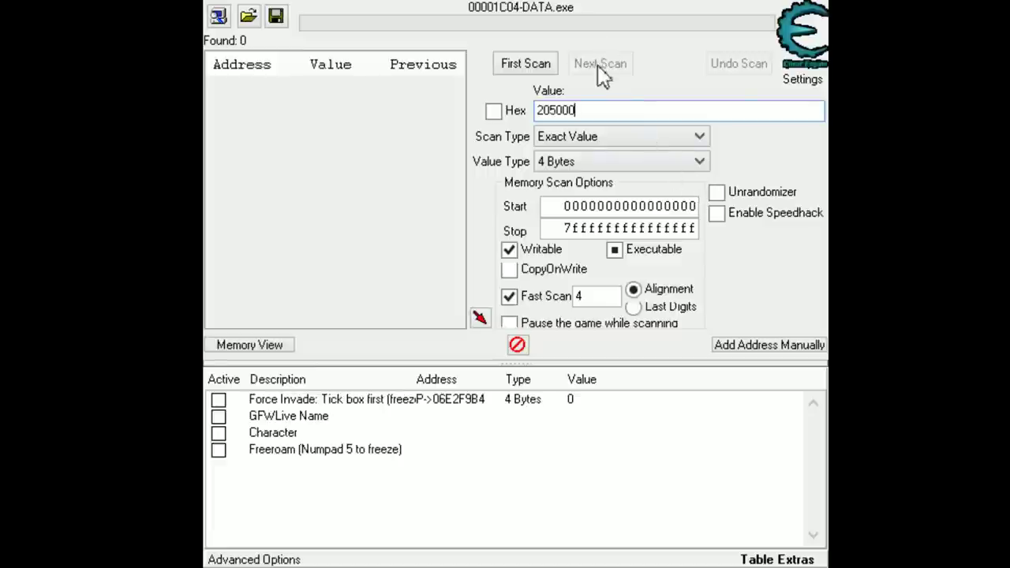
pyautogui.click(493, 112)
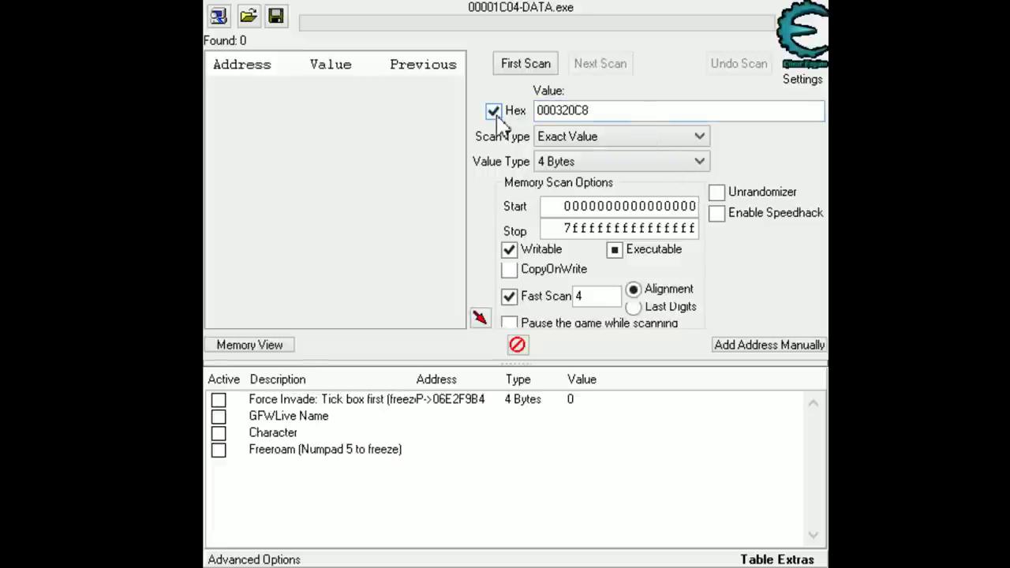
pyautogui.click(532, 64)
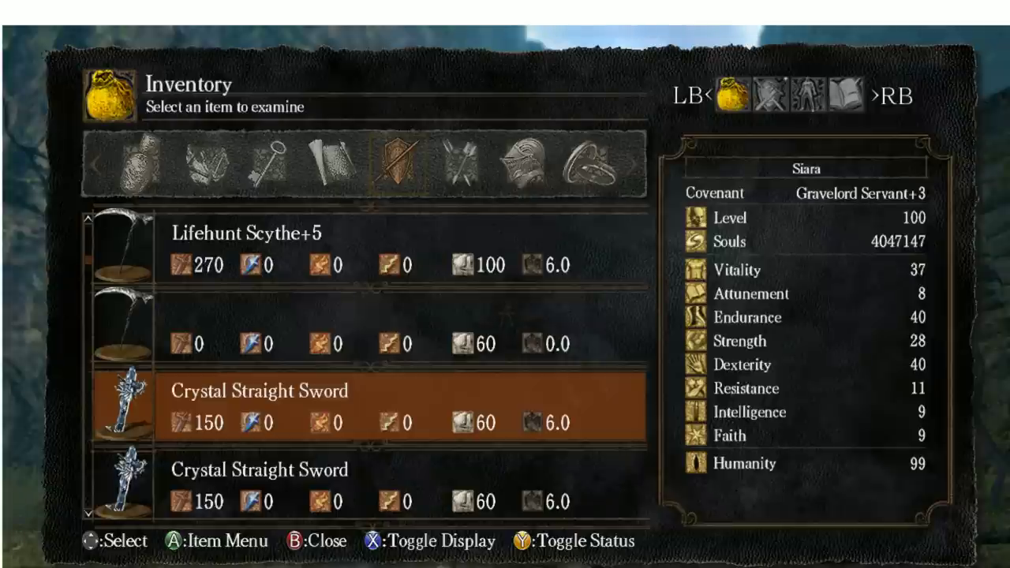
# - Return to Dark Souls, drop the highlighted Crystal Straight Sword and close the inventory
pyautogui.press('Return')
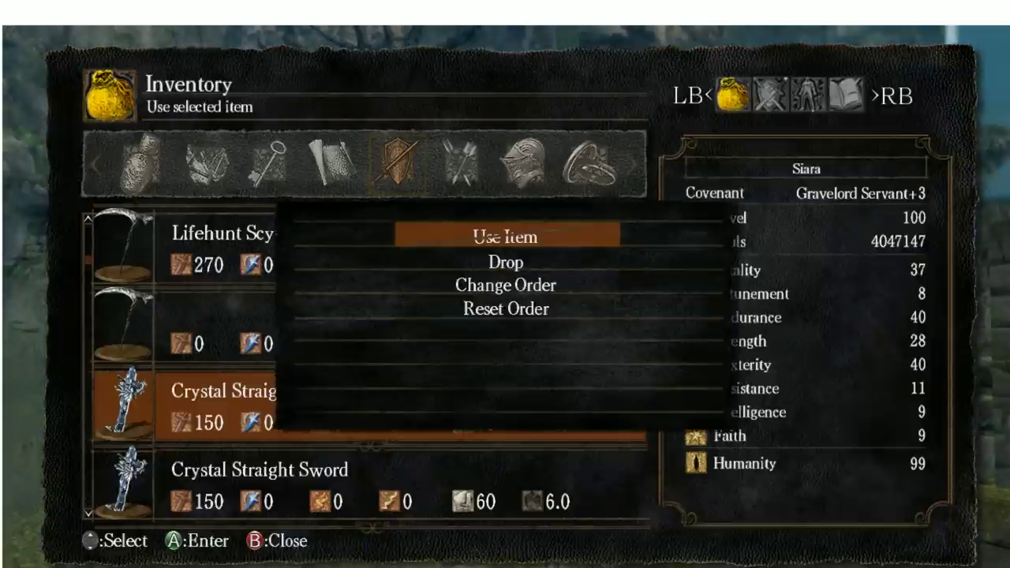
pyautogui.press('Down')
pyautogui.press('Return')
pyautogui.press('Left')
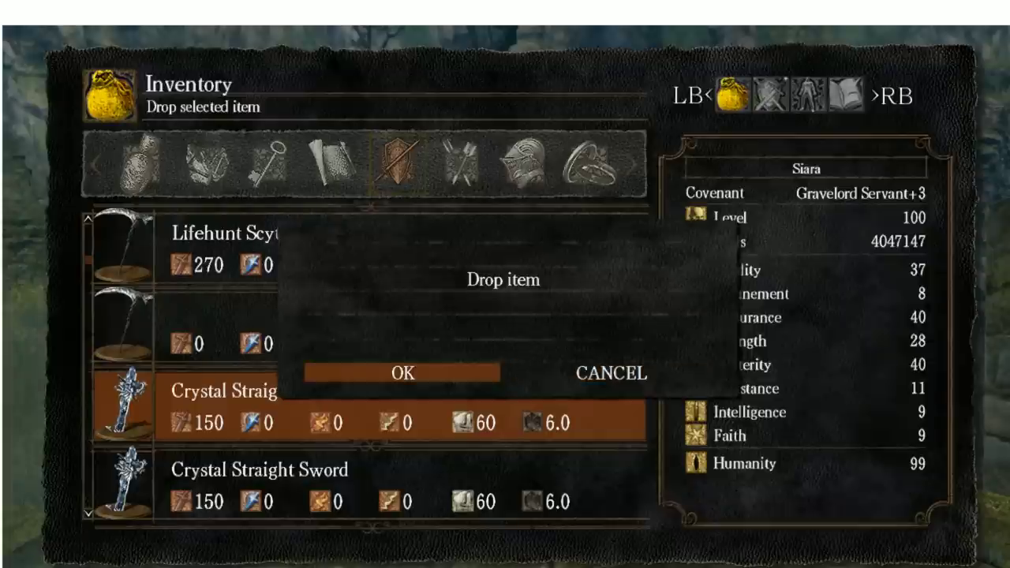
pyautogui.press('Return')
pyautogui.press('Escape')
pyautogui.press('j')
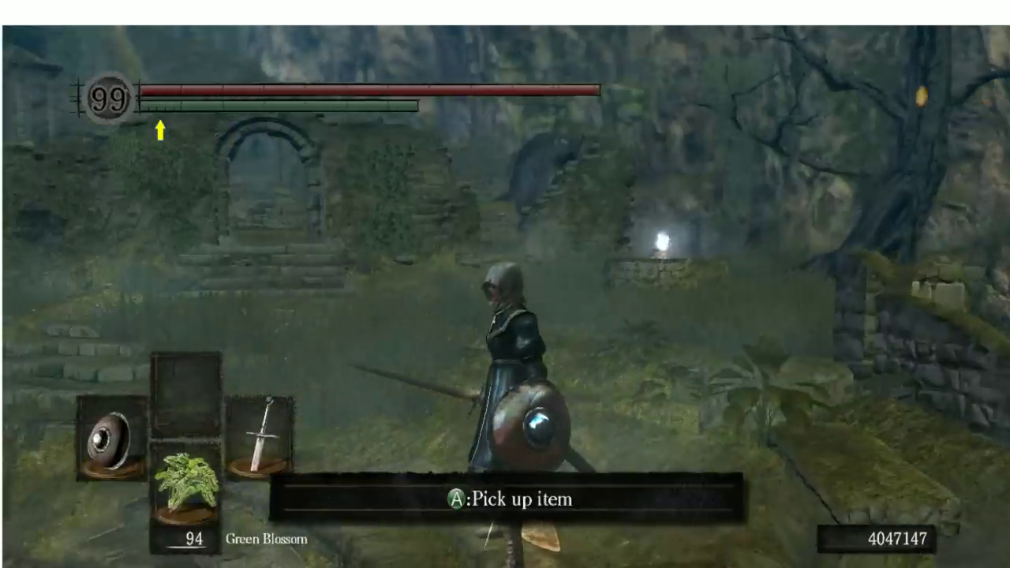
pyautogui.press('j')
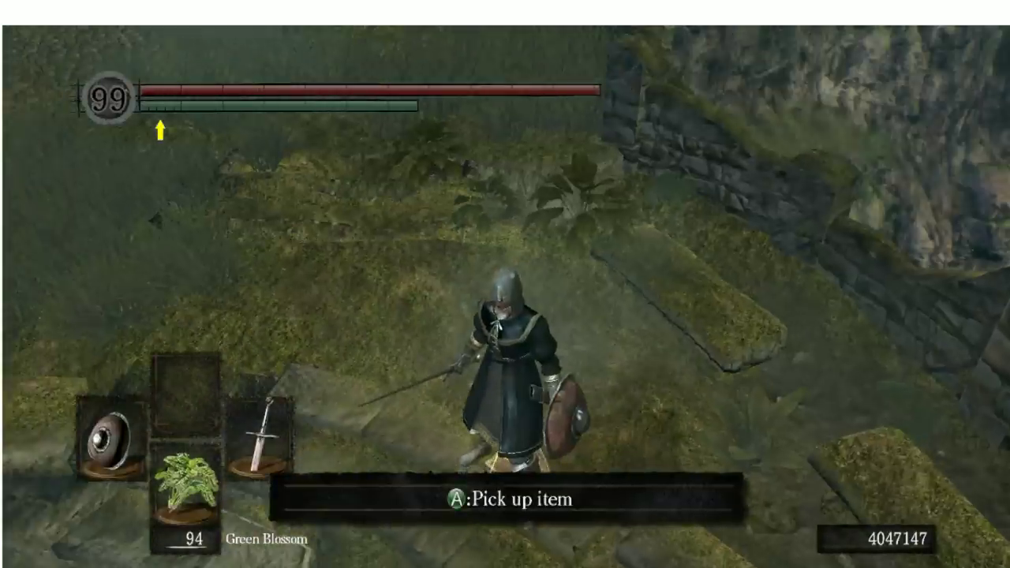
# - Switch to Cheat Engine and select the changed scan result at address 06E339CC
pyautogui.hotkey('alt', 'Tab')
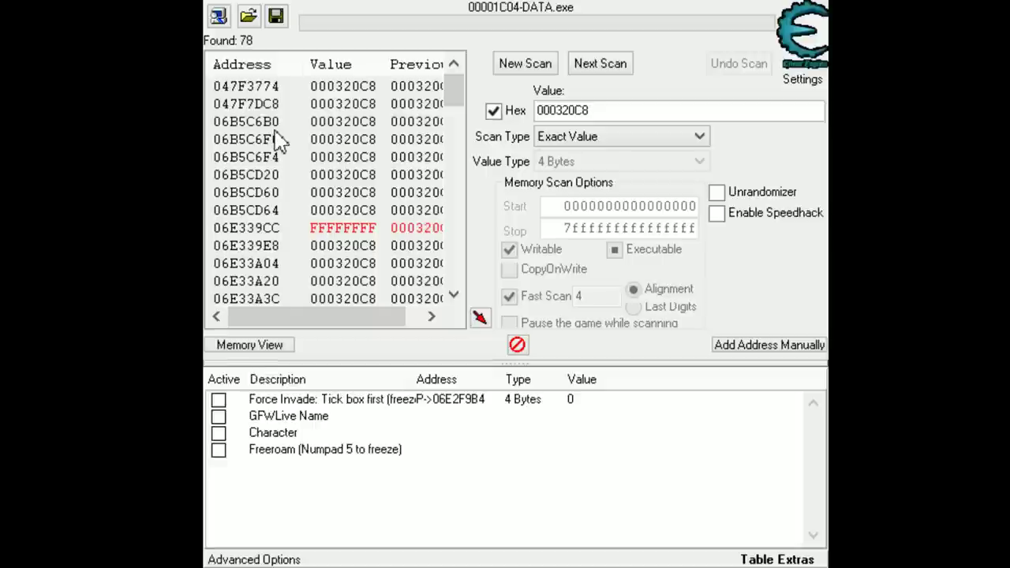
pyautogui.click(321, 4)
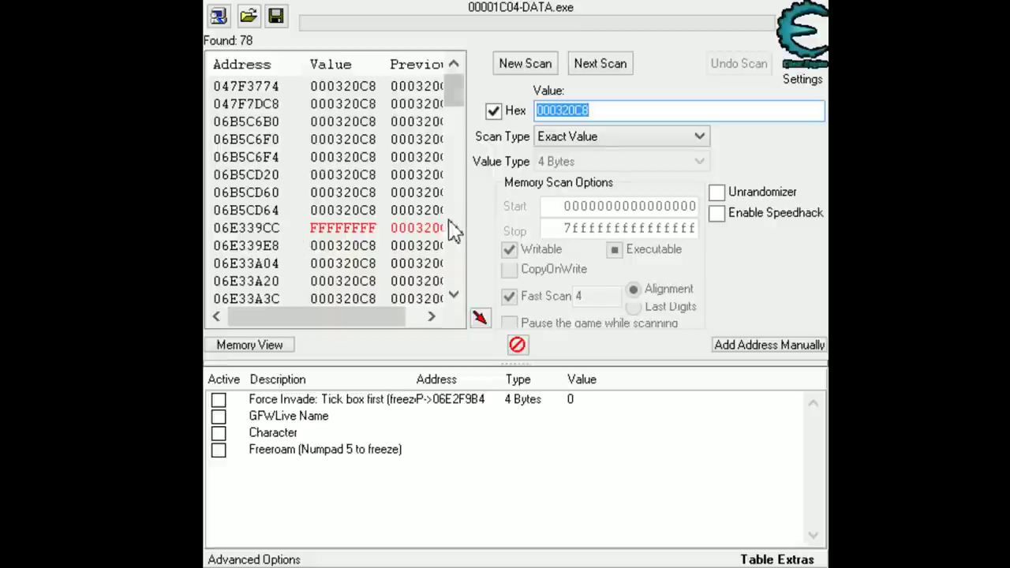
pyautogui.click(357, 230)
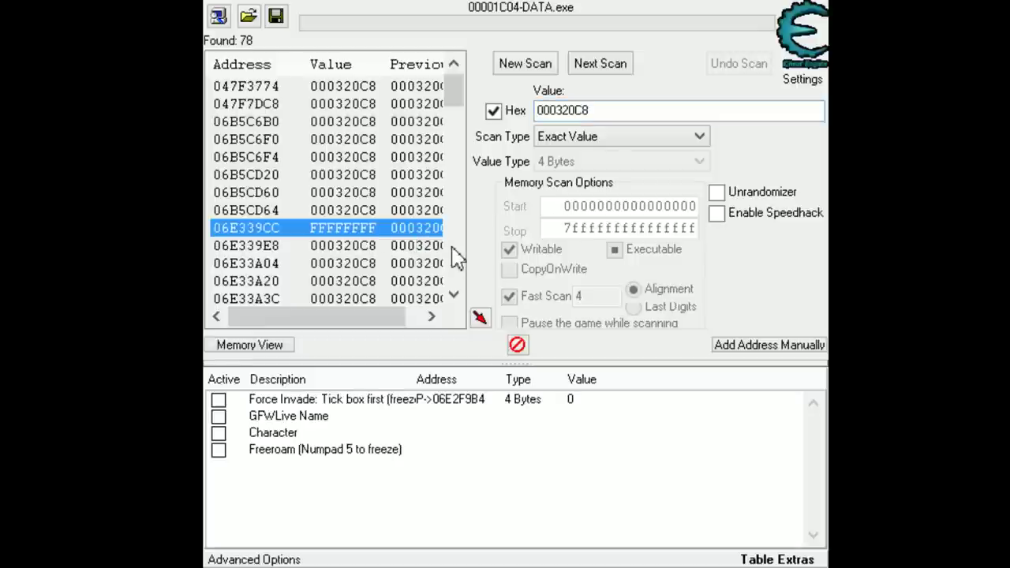
pyautogui.press('Return')
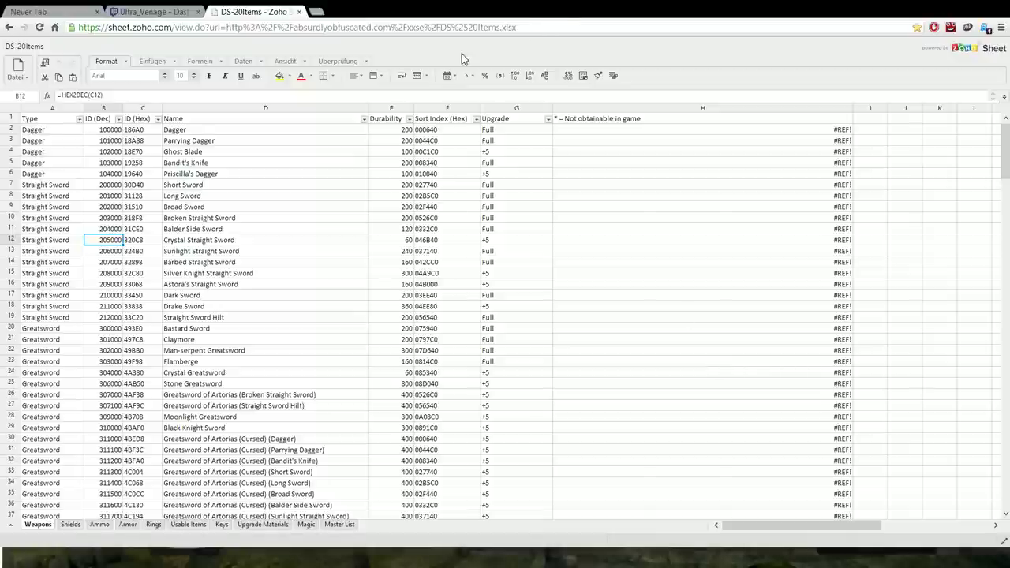
# - Switch to the spreadsheet and search its Master List sheet for "sunlight straight sword"
pyautogui.click(341, 526)
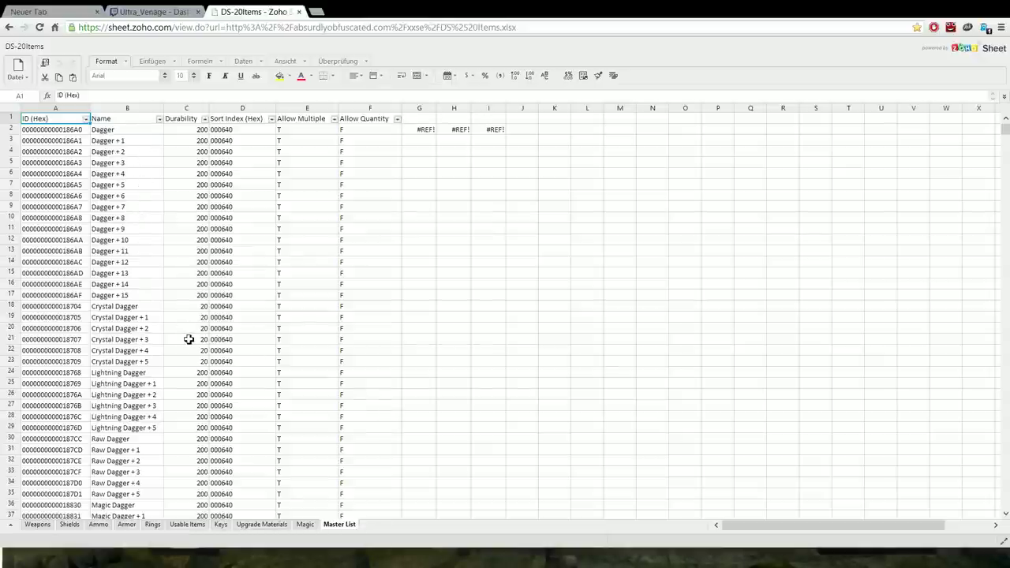
pyautogui.scroll(-9, 189, 340)
pyautogui.scroll(-9, 190, 340)
pyautogui.scroll(-8, 226, 392)
pyautogui.scroll(-13, 225, 392)
pyautogui.scroll(-11, 223, 384)
pyautogui.scroll(-9, 224, 378)
pyautogui.scroll(-1, 274, 371)
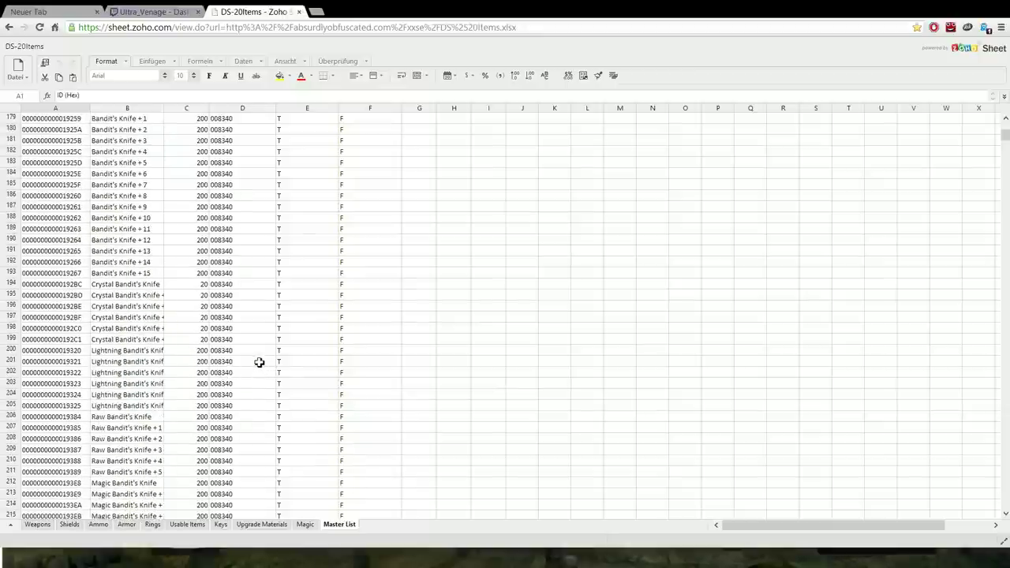
pyautogui.hotkey('ctrl', 'h')
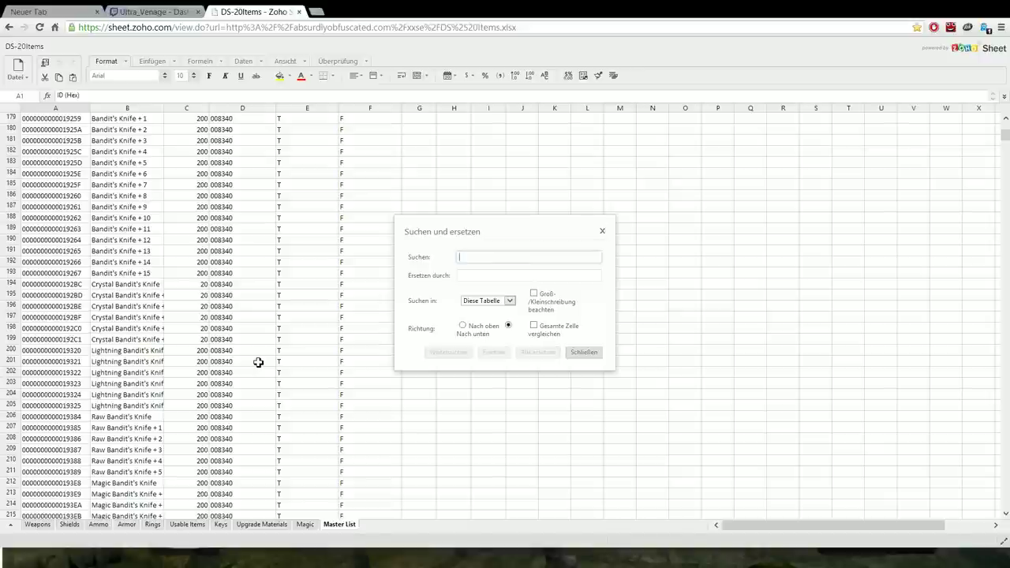
pyautogui.write('sunlight stra')
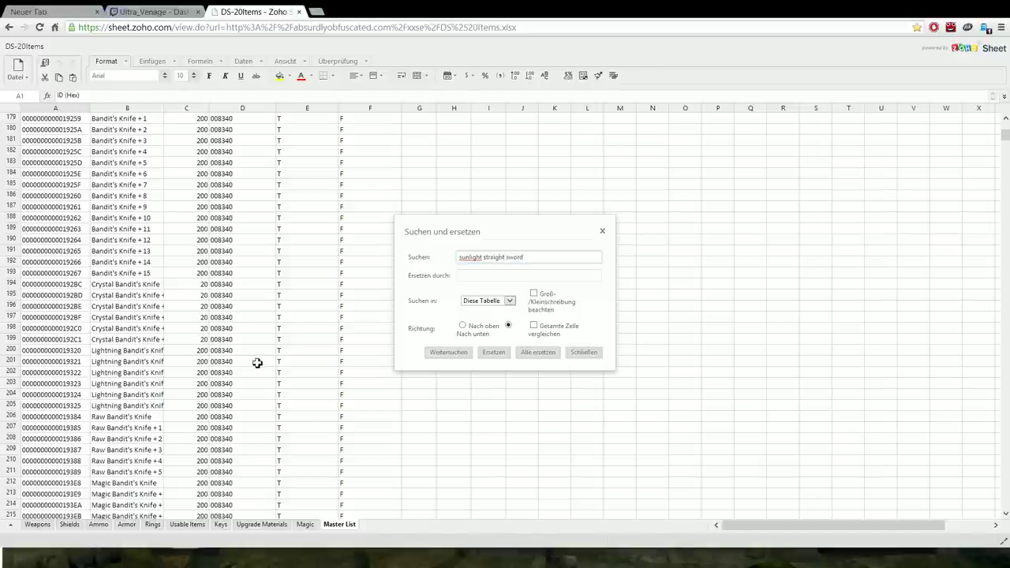
pyautogui.write('ight sword')
pyautogui.press('Return')
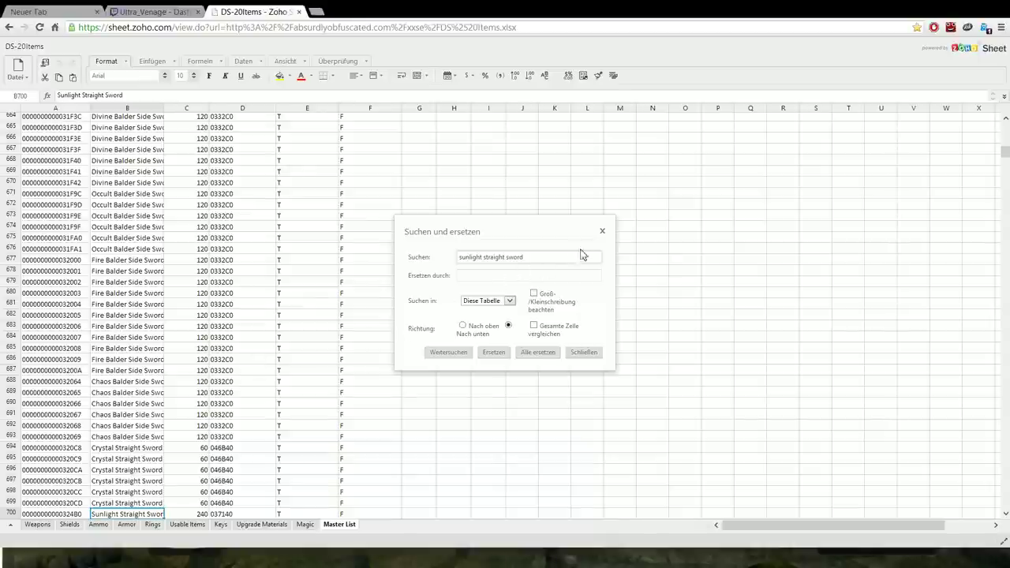
pyautogui.click(602, 235)
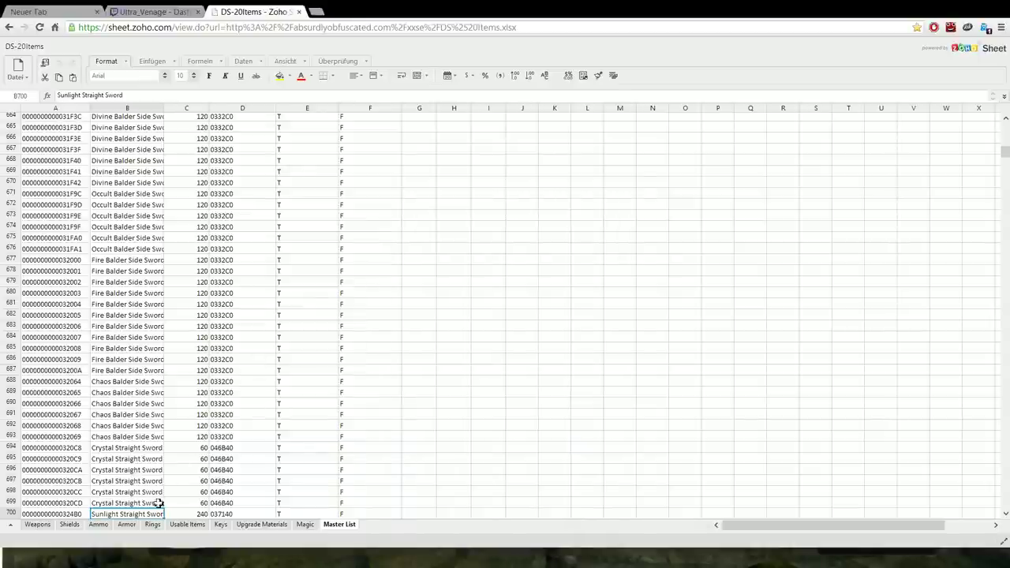
# - Locate the Sunlight Straight Sword + 15 entry in the Master List and select its name cell
pyautogui.scroll(-2, 430, 448)
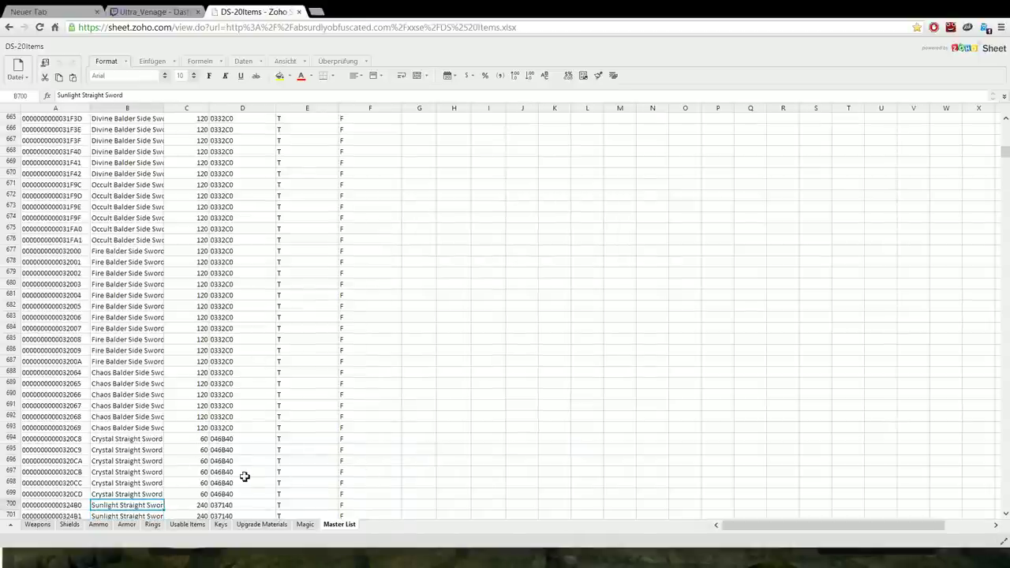
pyautogui.scroll(-1, 260, 455)
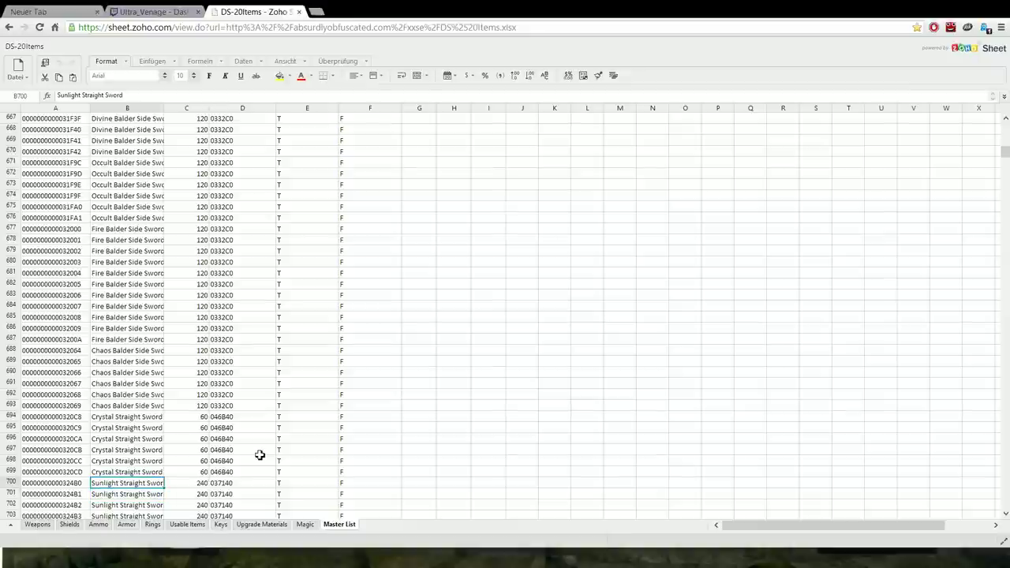
pyautogui.click(157, 472)
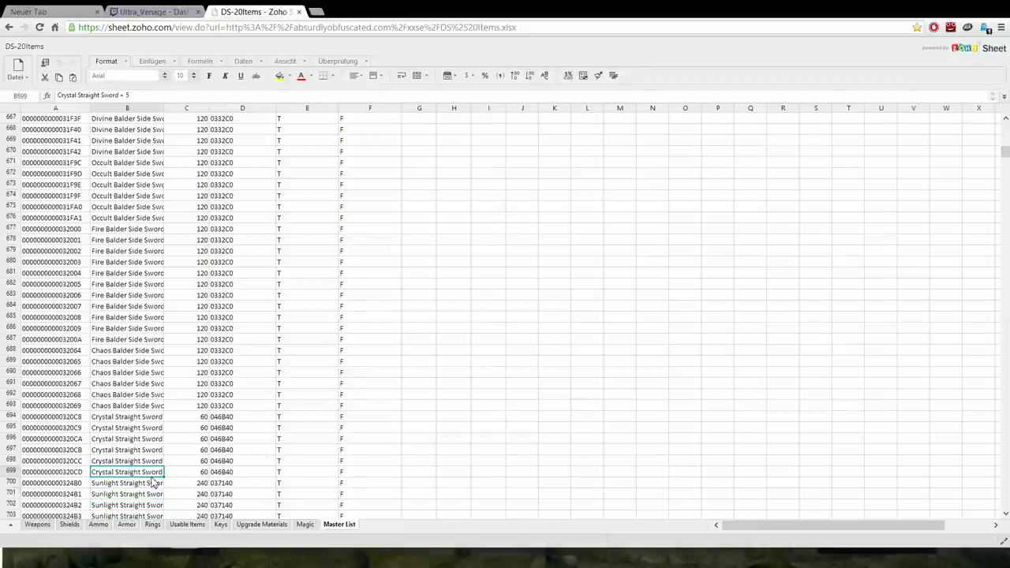
pyautogui.rightClick(155, 476)
pyautogui.click(139, 475)
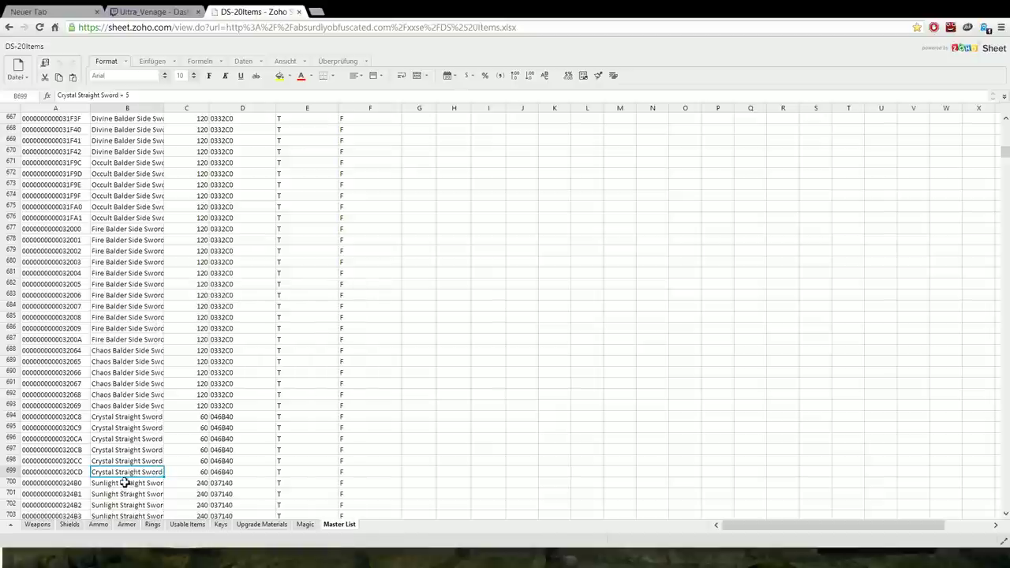
pyautogui.click(122, 483)
pyautogui.scroll(-2, 168, 480)
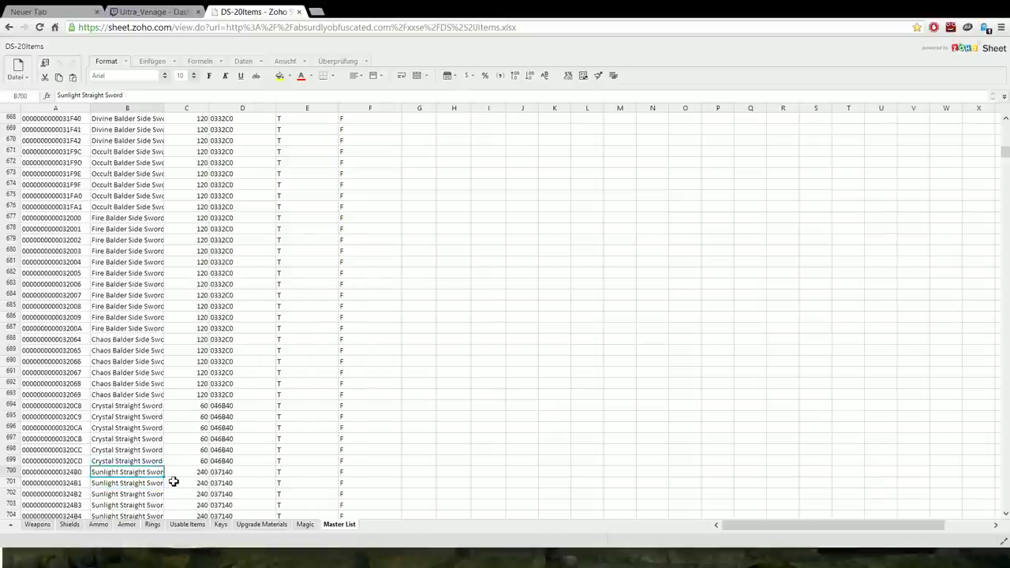
pyautogui.scroll(-7, 171, 480)
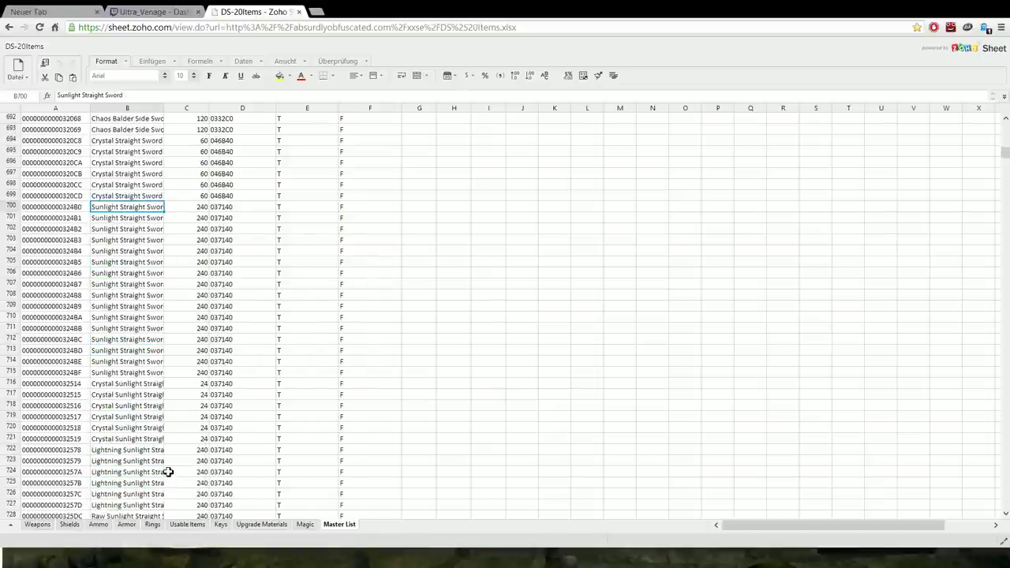
pyautogui.click(119, 373)
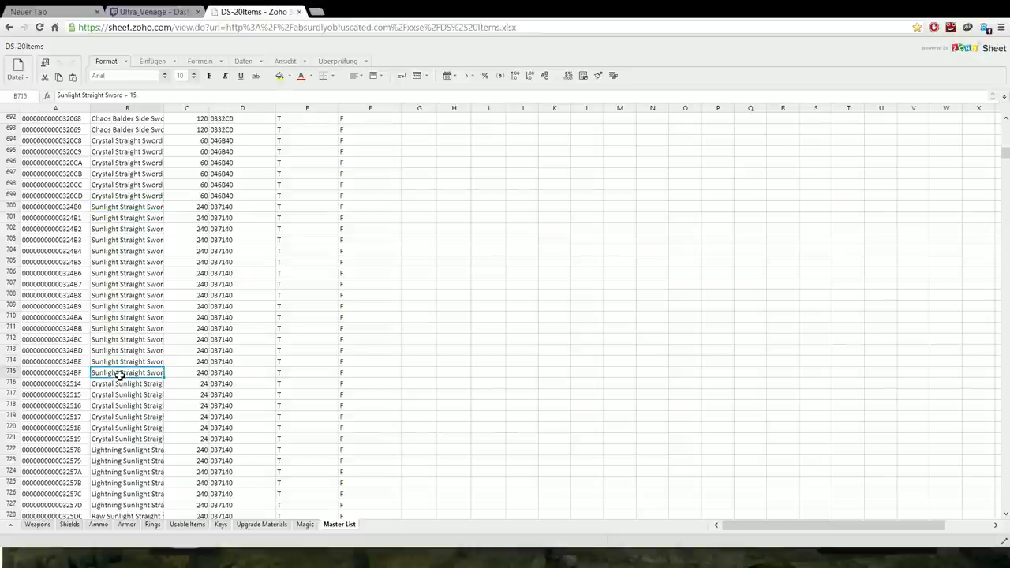
pyautogui.rightClick(54, 378)
pyautogui.click(52, 372)
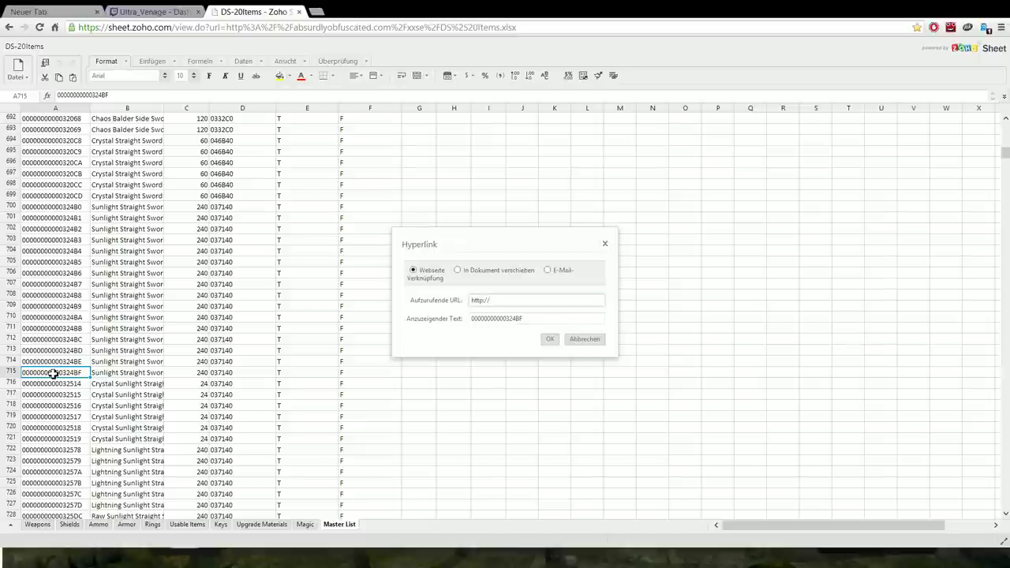
pyautogui.click(602, 245)
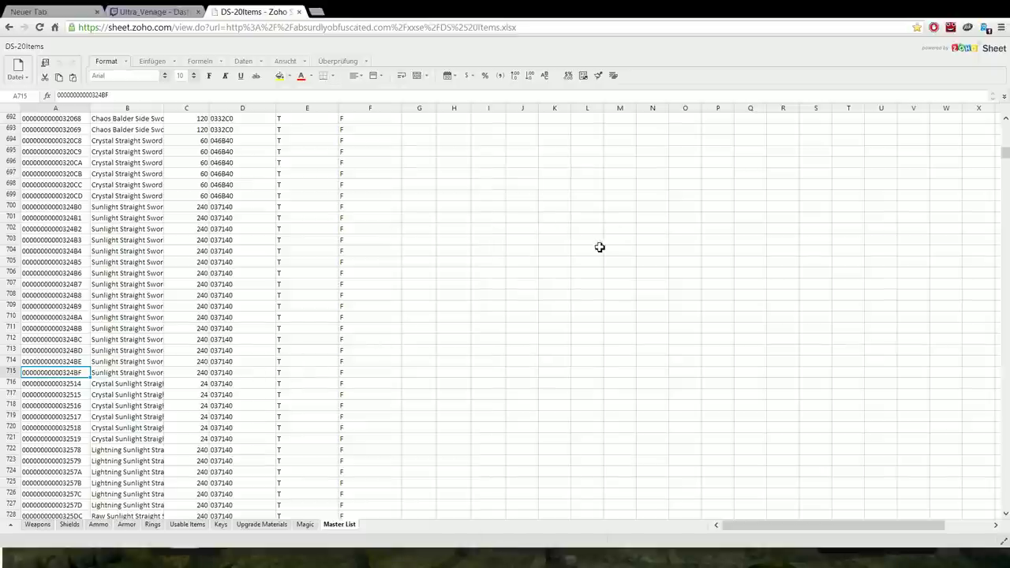
# - Copy the Sunlight Straight Sword + 15 item ID ending in 324BF from row 715 of the Master List
pyautogui.rightClick(34, 373)
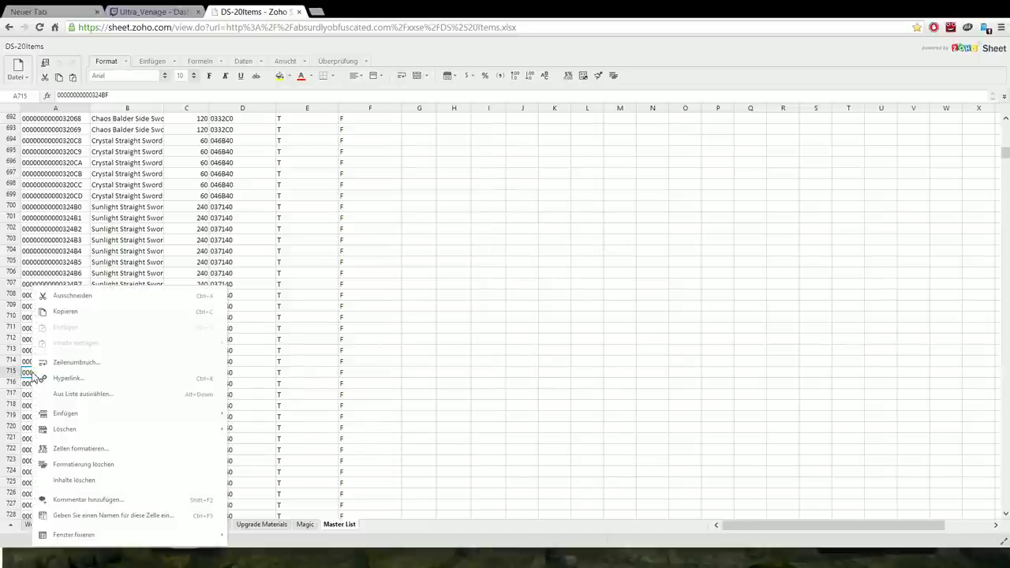
pyautogui.click(75, 312)
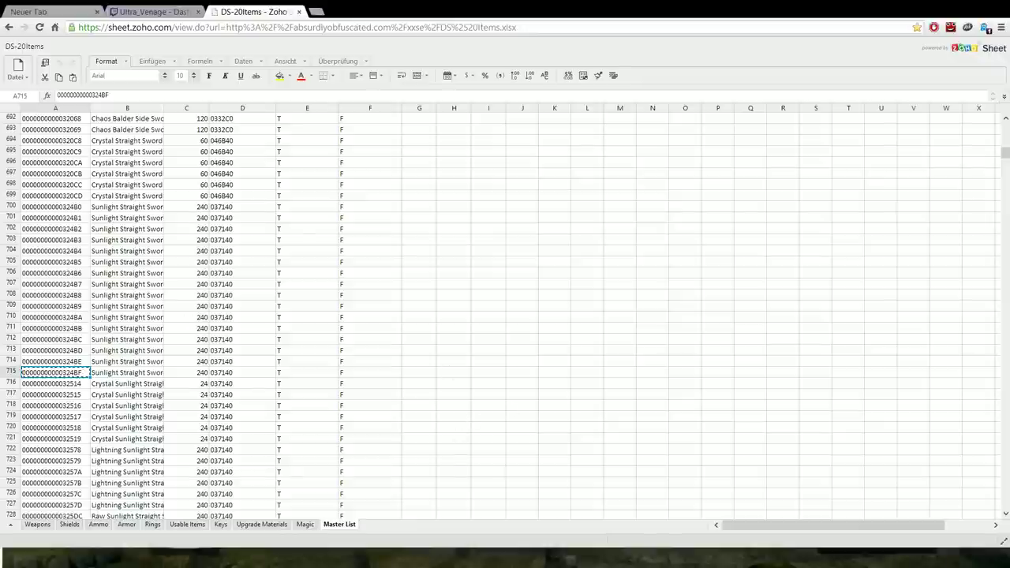
pyautogui.press('Escape')
# - Switch to Cheat Engine and select the value of the 06E339CC entry in the address list
pyautogui.hotkey('alt', 'Tab')
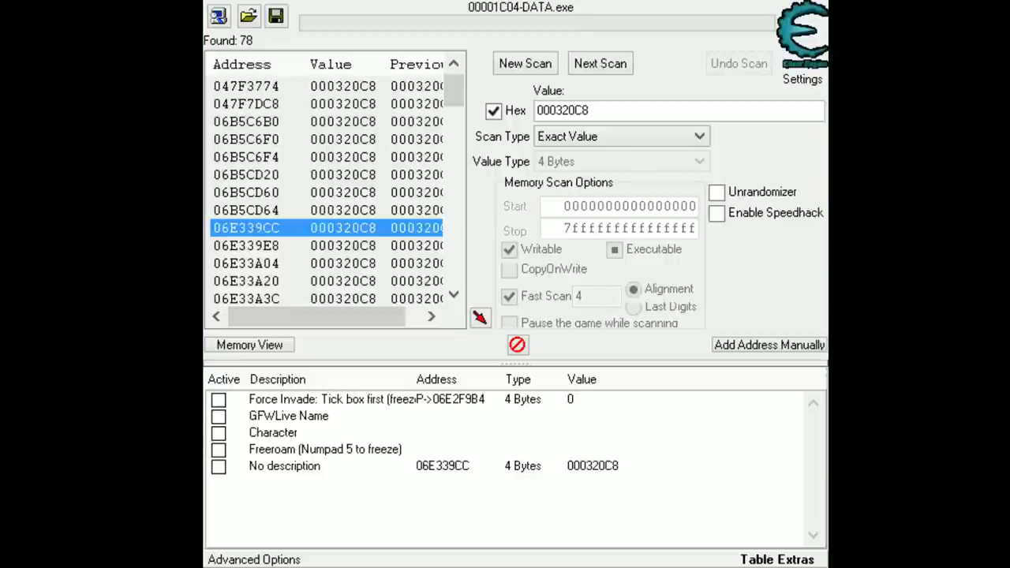
pyautogui.click(606, 469)
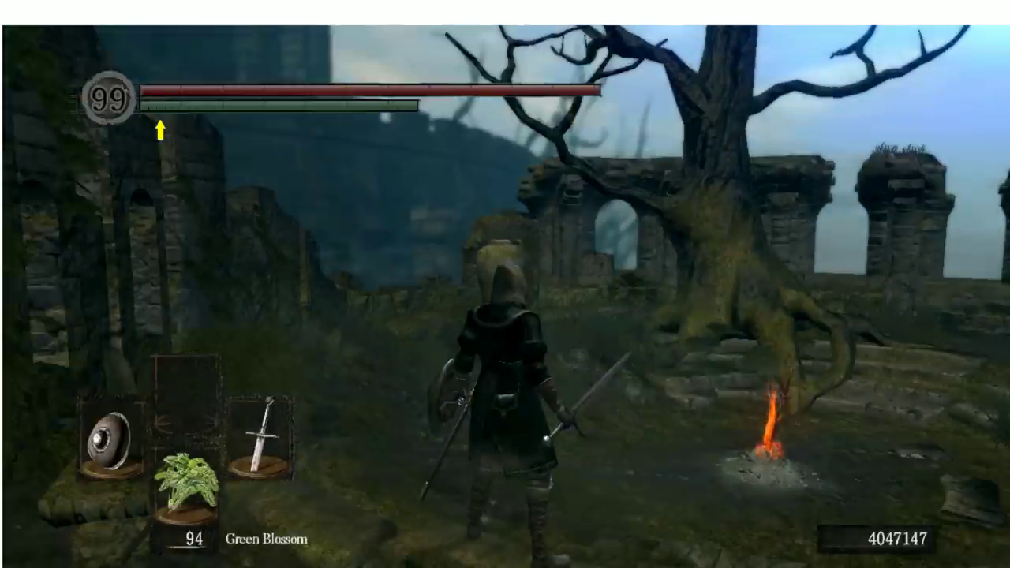
# - In Dark Souls, open the inventory's weapon category and locate the Sunlight Straight Sword+15
pyautogui.press('Escape')
pyautogui.press('Right')
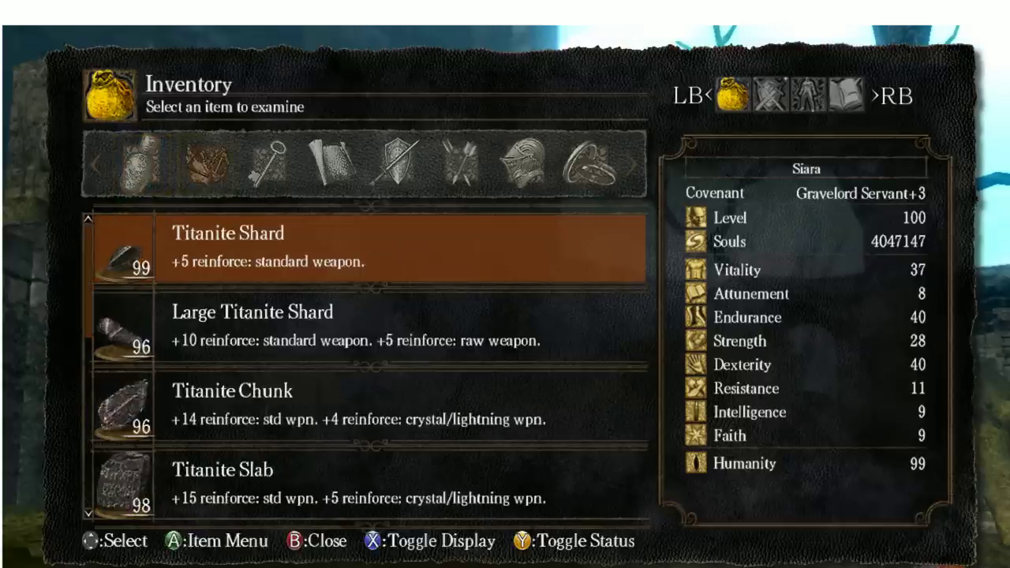
pyautogui.press('Right')
pyautogui.press('Right')
pyautogui.press('Right')
pyautogui.press('Down')
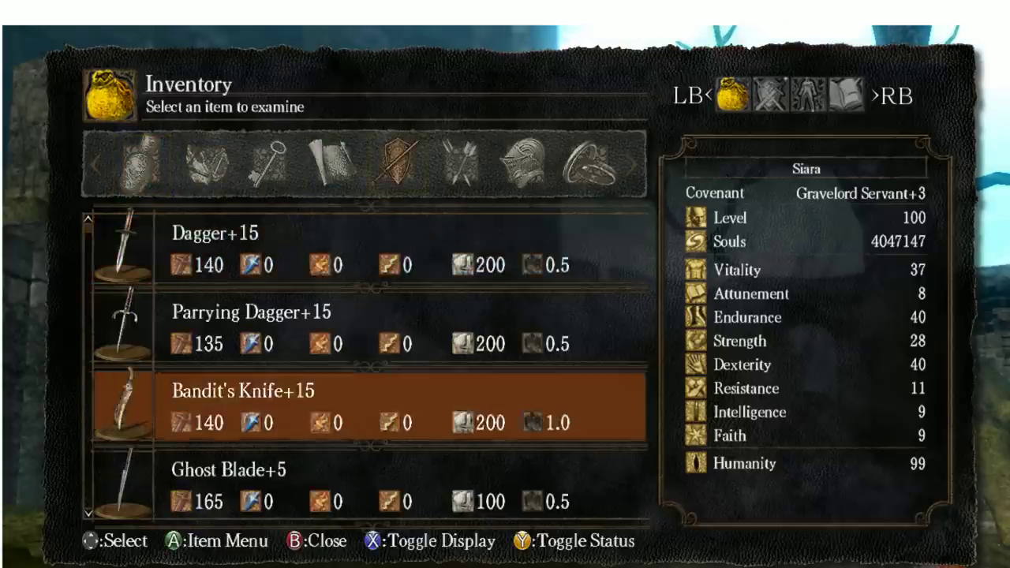
pyautogui.press('Down')
pyautogui.press('Down')
pyautogui.press('Down')
pyautogui.press('Down')
pyautogui.press('Down')
pyautogui.press('Down')
pyautogui.press('Down')
pyautogui.press('Down')
pyautogui.press('Down')
pyautogui.press('Down')
pyautogui.press('Down')
pyautogui.press('Down')
pyautogui.press('Down')
pyautogui.press('Down')
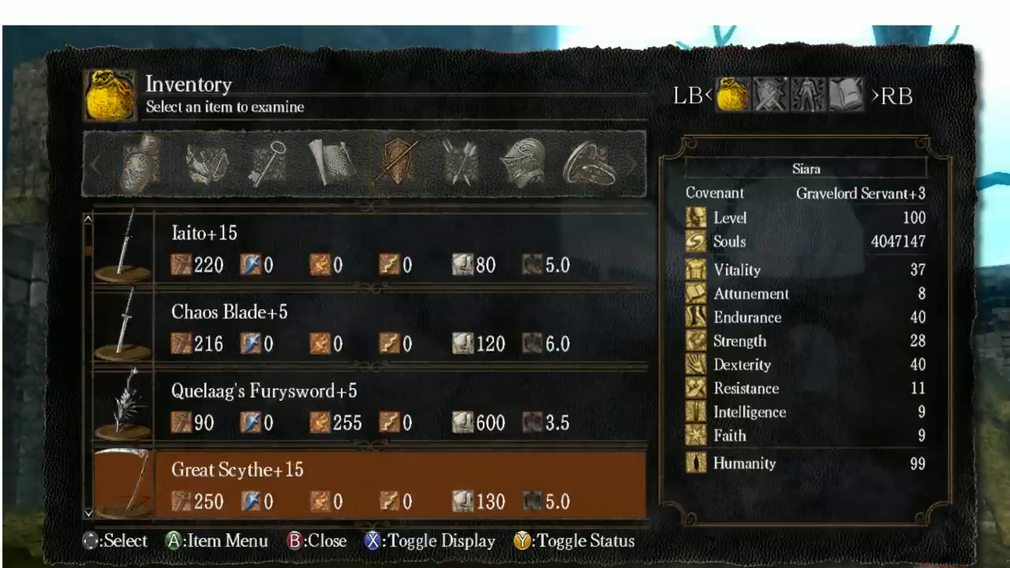
pyautogui.press('Down')
pyautogui.press('Down')
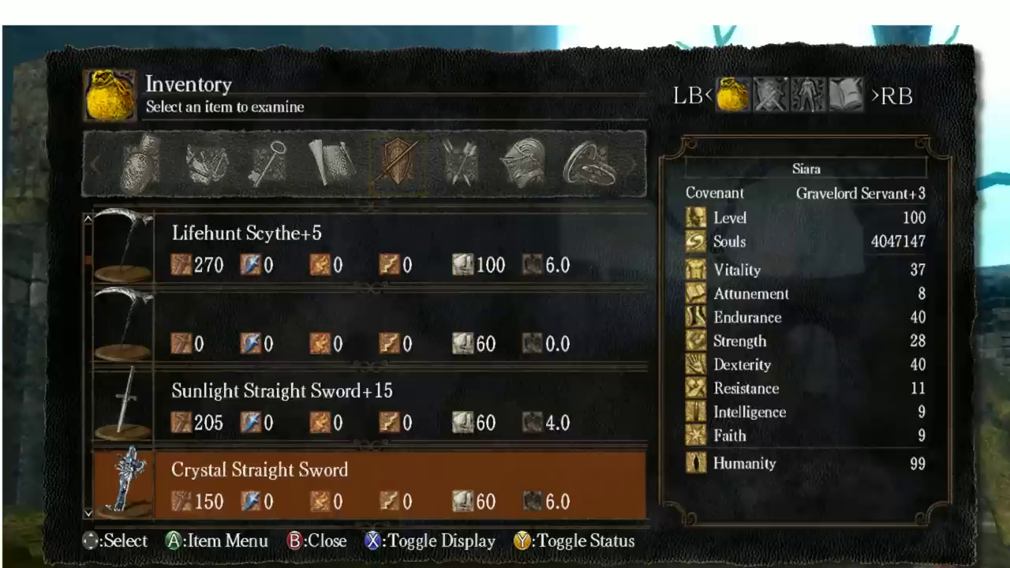
pyautogui.press('Up')
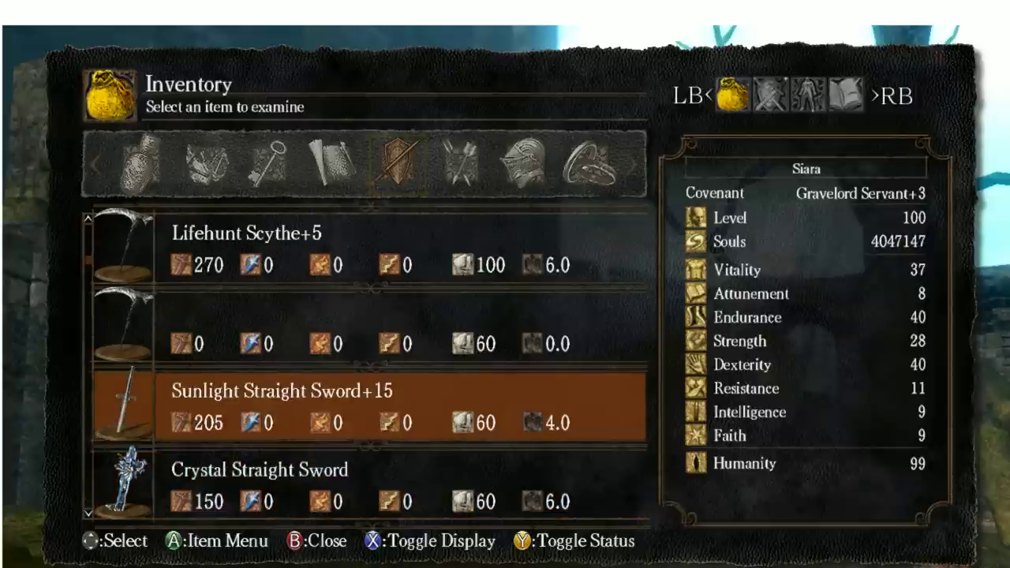
pyautogui.press('Down')
pyautogui.press('Up')
pyautogui.press('Up')
pyautogui.press('Down')
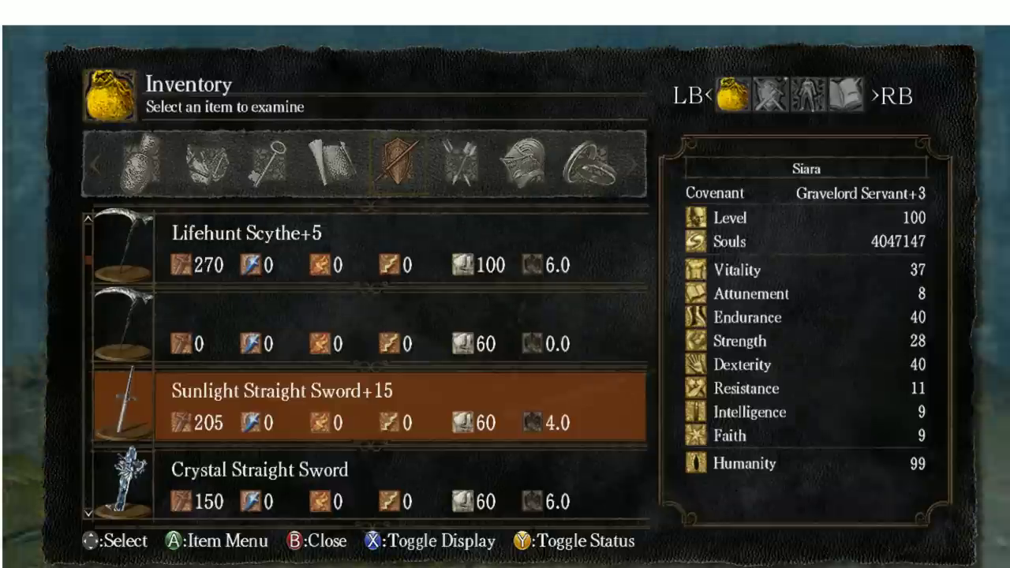
pyautogui.press('Down')
pyautogui.press('Down')
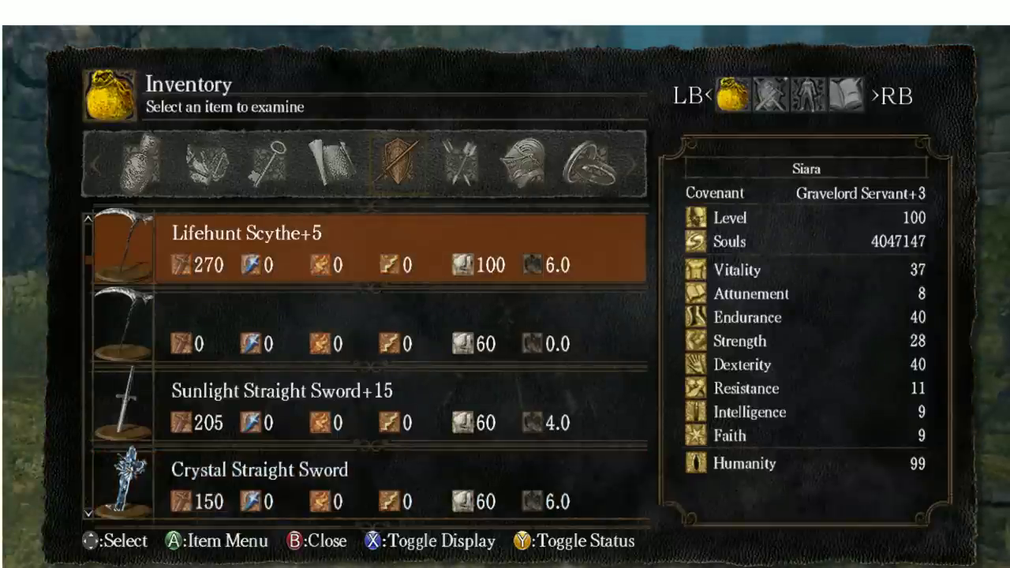
# - Browse the inventory's armor category down to the Helm of the Wise and Armor of the Glorious entries
pyautogui.press('Right')
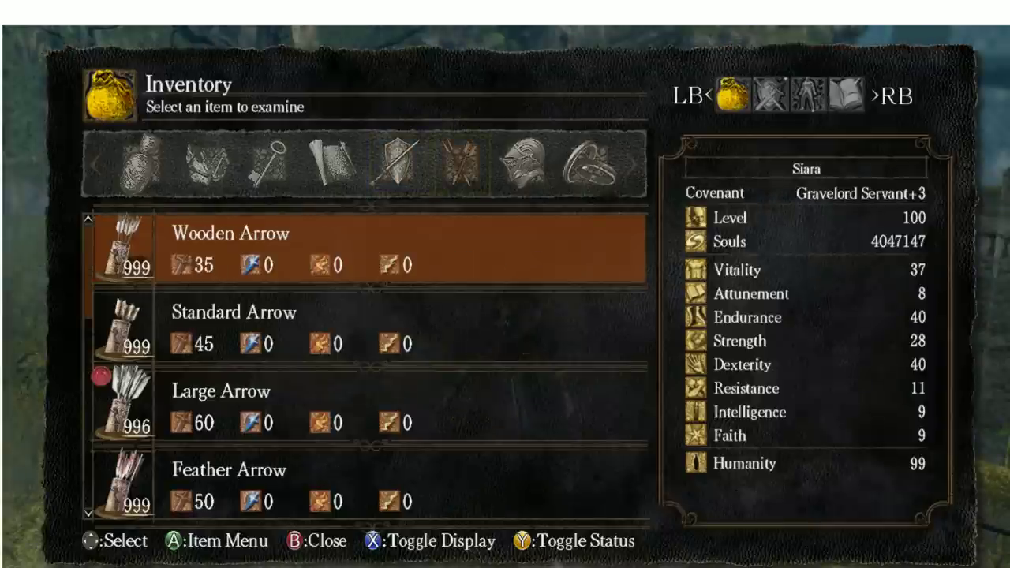
pyautogui.press('Right')
pyautogui.press('Down')
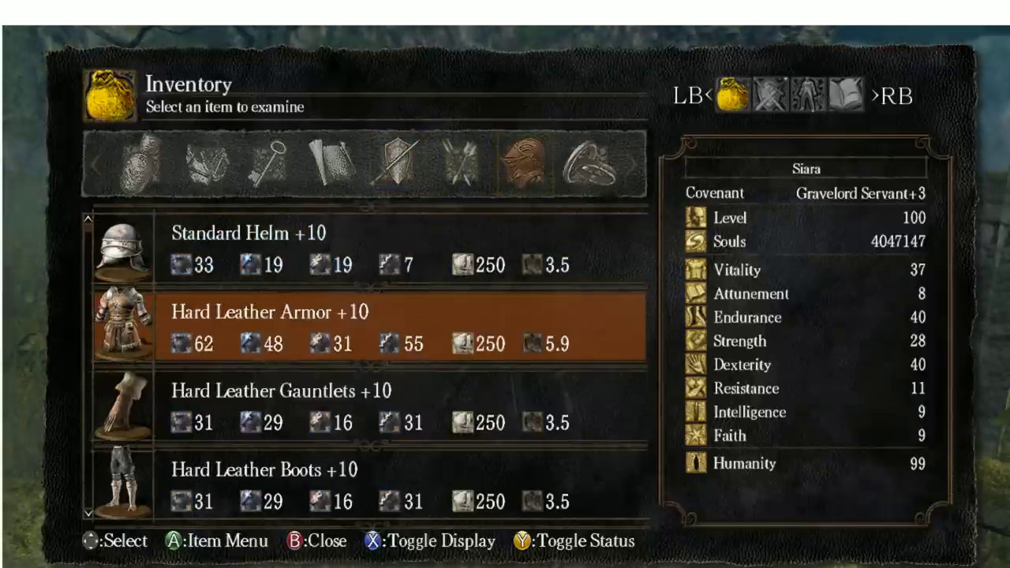
pyautogui.press('Down')
pyautogui.press('Down')
pyautogui.press('Down')
pyautogui.press('Down')
pyautogui.press('Down')
pyautogui.press('Down')
pyautogui.press('Down')
pyautogui.press('Down')
pyautogui.press('Down')
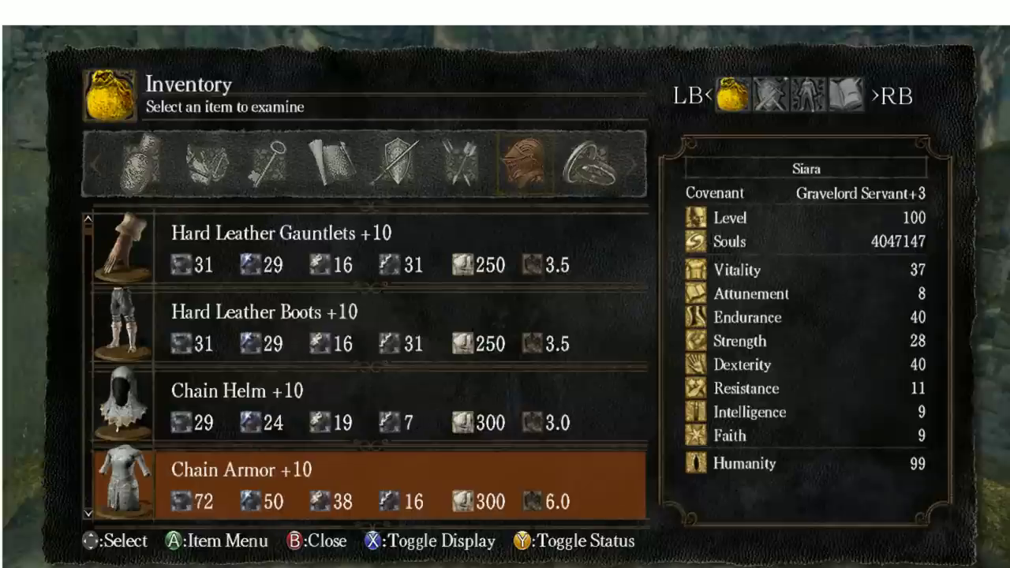
pyautogui.press('Down')
pyautogui.press('Down')
pyautogui.press('Down')
pyautogui.press('Down')
pyautogui.press('Down')
pyautogui.press('Down')
pyautogui.press('Down')
pyautogui.press('Down')
pyautogui.press('Down')
pyautogui.press('Down')
pyautogui.press('Down')
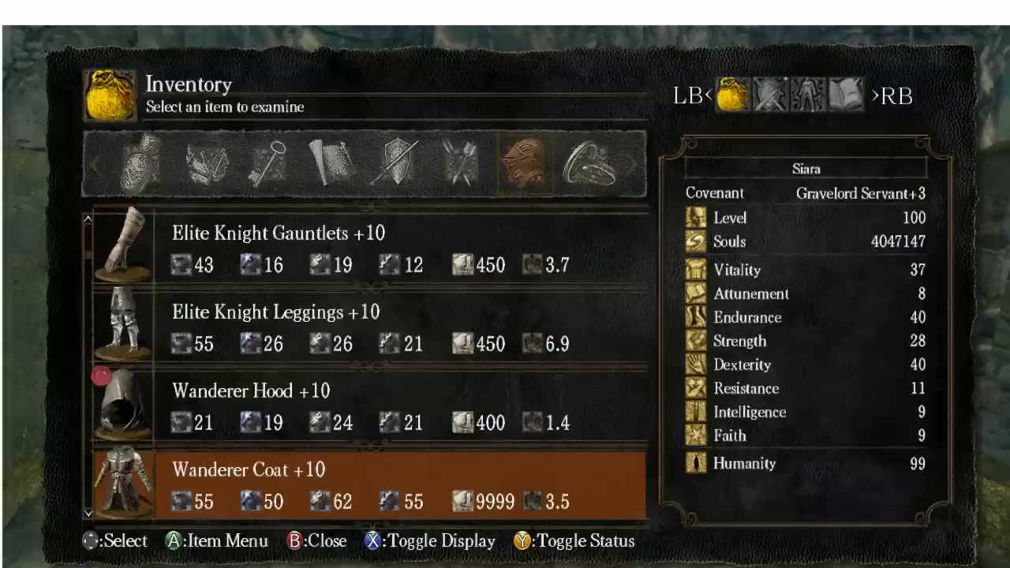
pyautogui.press('Down')
pyautogui.press('Down')
pyautogui.press('Down')
pyautogui.press('Down')
pyautogui.press('Down')
pyautogui.press('Down')
pyautogui.press('Down')
pyautogui.press('Down')
pyautogui.press('Down')
pyautogui.press('Down')
pyautogui.press('Down')
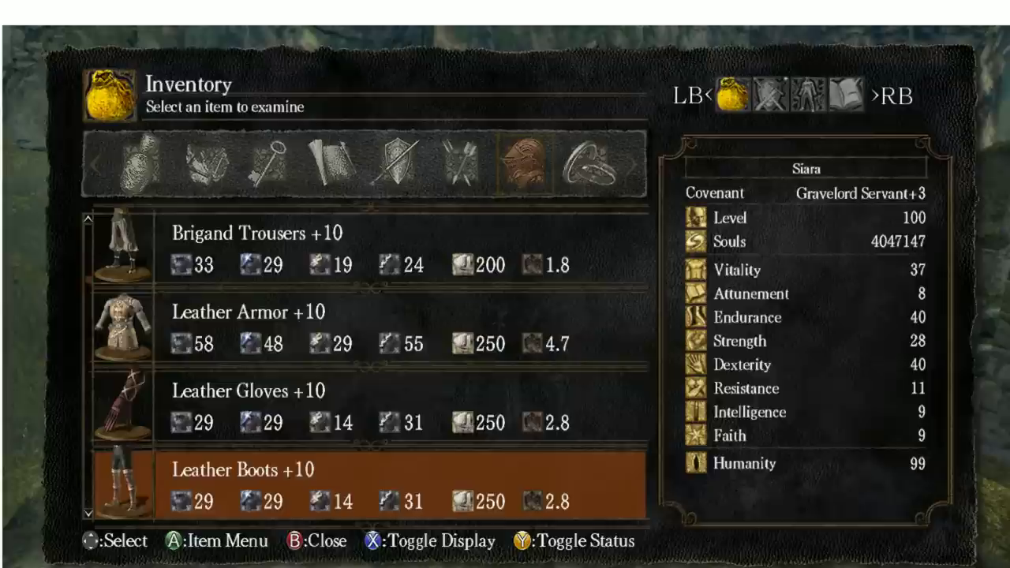
pyautogui.press('Down')
pyautogui.press('Down')
pyautogui.press('Down')
pyautogui.press('Down')
pyautogui.press('Down')
pyautogui.press('Down')
pyautogui.press('Down')
pyautogui.press('Down')
pyautogui.press('Down')
pyautogui.press('Down')
pyautogui.press('Down')
pyautogui.press('Down')
pyautogui.press('Down')
pyautogui.press('Down')
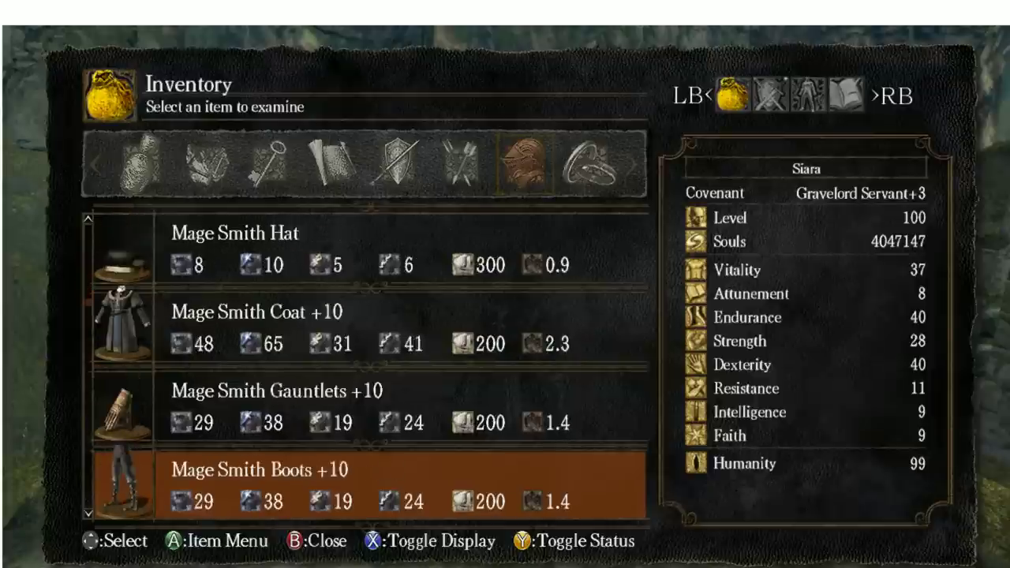
pyautogui.press('Down')
pyautogui.press('Down')
pyautogui.press('Down')
pyautogui.press('Down')
pyautogui.press('Down')
pyautogui.press('Down')
pyautogui.press('Down')
pyautogui.press('Down')
pyautogui.press('Down')
pyautogui.press('Down')
pyautogui.press('Down')
pyautogui.press('Down')
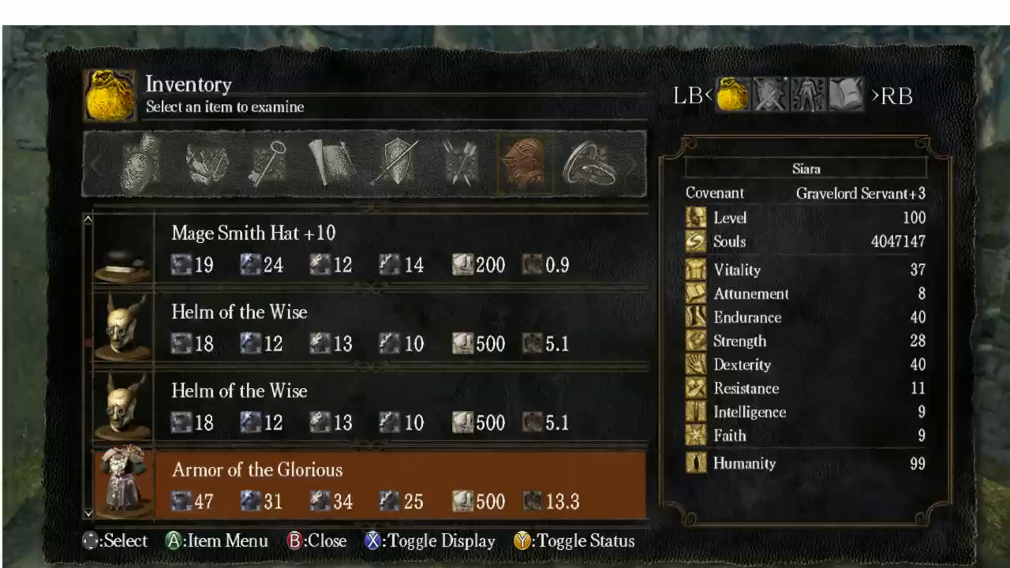
# - Examine the repeated Helm of the Wise and Armor of the Glorious entries in the armor list
pyautogui.press('Up')
pyautogui.press('Up')
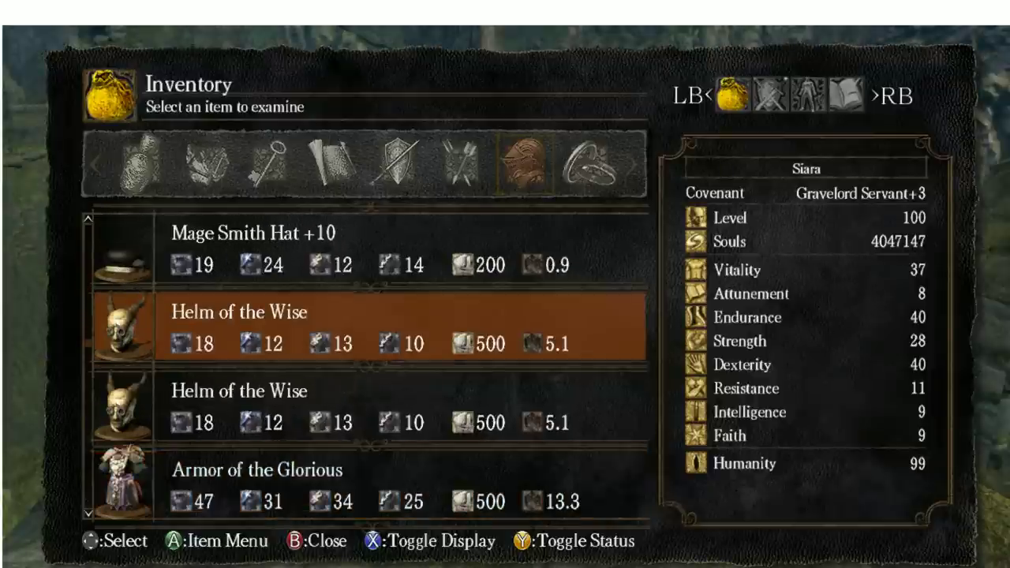
pyautogui.press('Up')
pyautogui.press('Up')
pyautogui.press('Down')
pyautogui.press('Down')
pyautogui.press('Down')
pyautogui.press('Down')
pyautogui.press('Down')
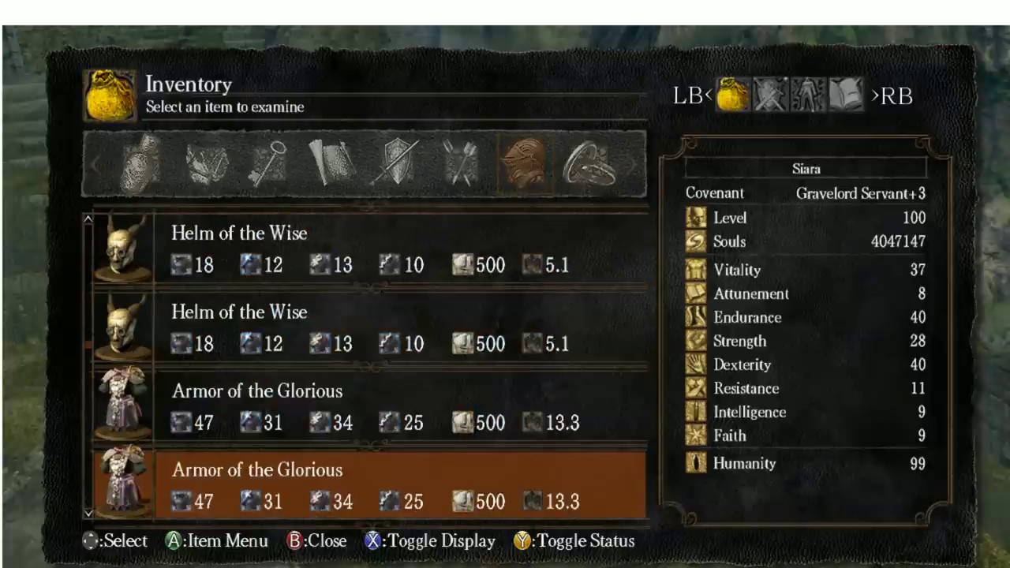
pyautogui.press('Down')
pyautogui.press('Down')
pyautogui.press('Up')
pyautogui.press('Up')
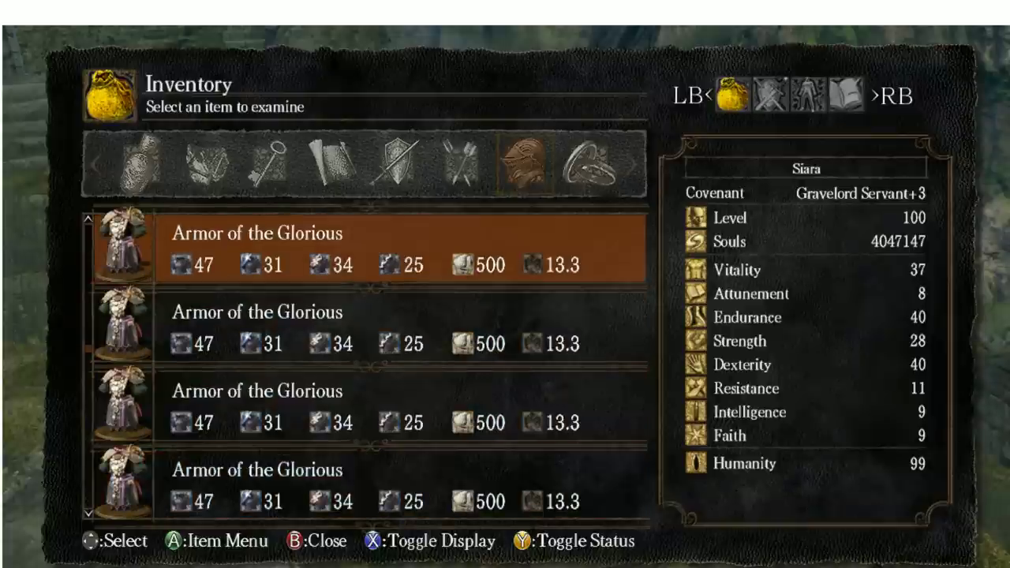
pyautogui.press('Up')
pyautogui.press('Up')
pyautogui.press('Down')
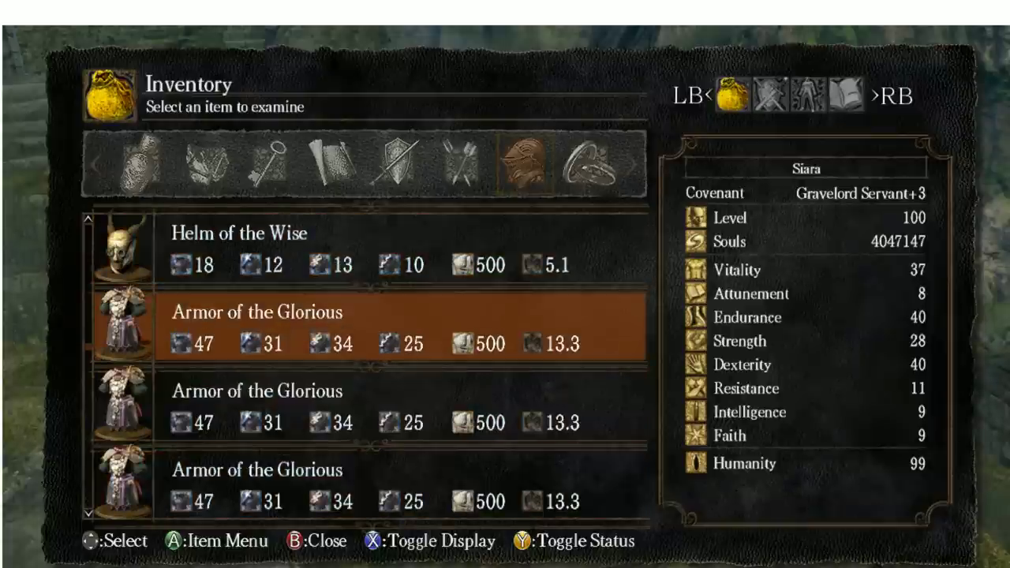